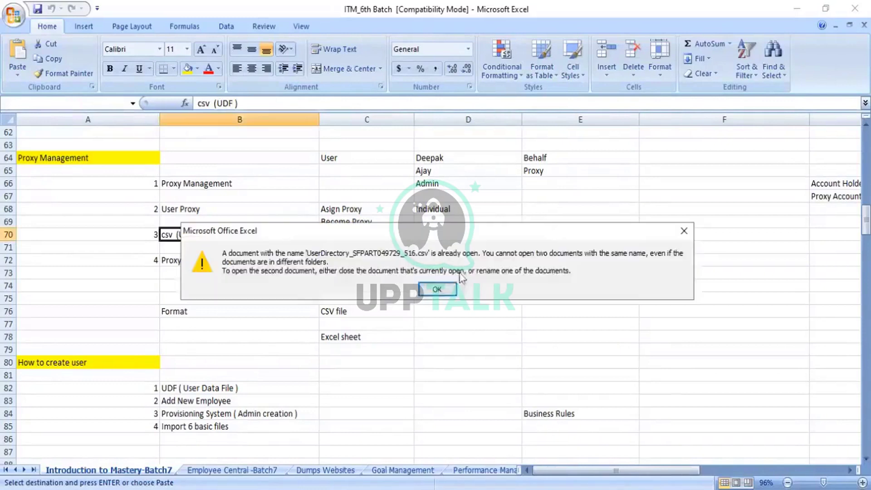
# Dismiss the warning that UserDirectory_SFPART049729_516.csv is already open
pyautogui.click(440, 288)
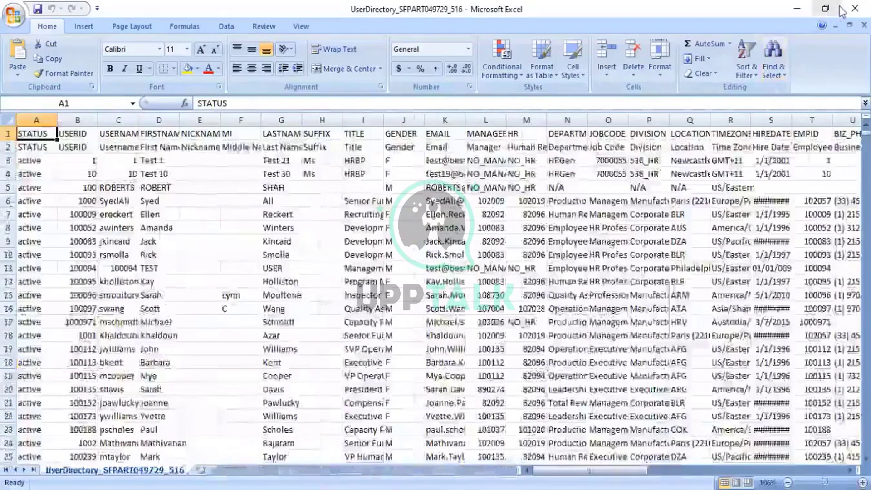
# Minimize the user directory to view the notes, then switch back to UserDirectory_SFPART049729_516
pyautogui.click(856, 8)
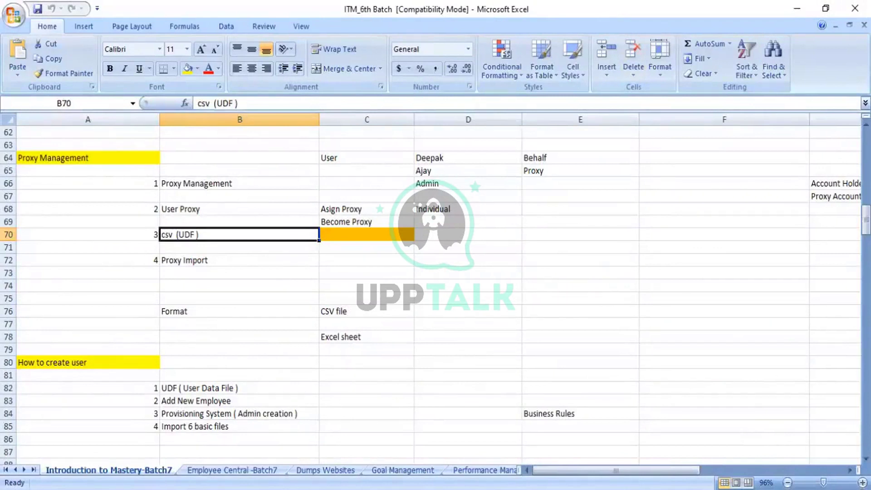
pyautogui.hotkey('alt', 'Tab')
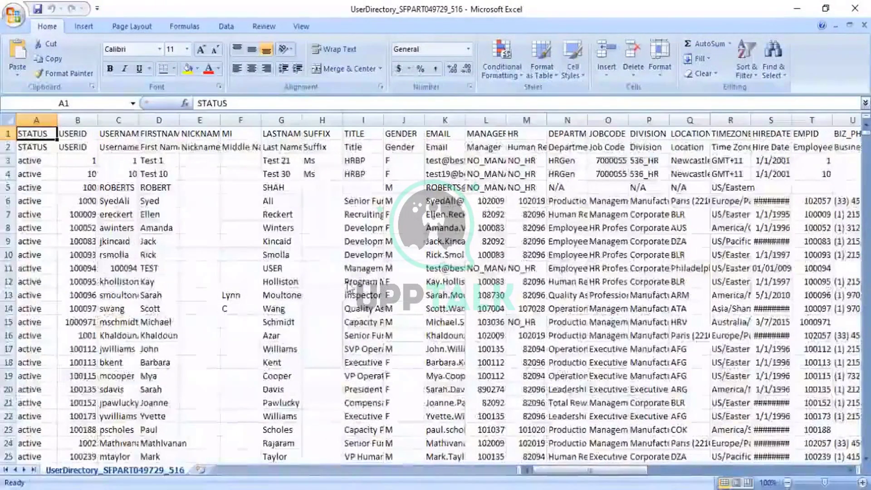
# Search the sheet for the target username to find their record in row 215
pyautogui.hotkey('ctrl', 'f')
pyautogui.write('rahmad')
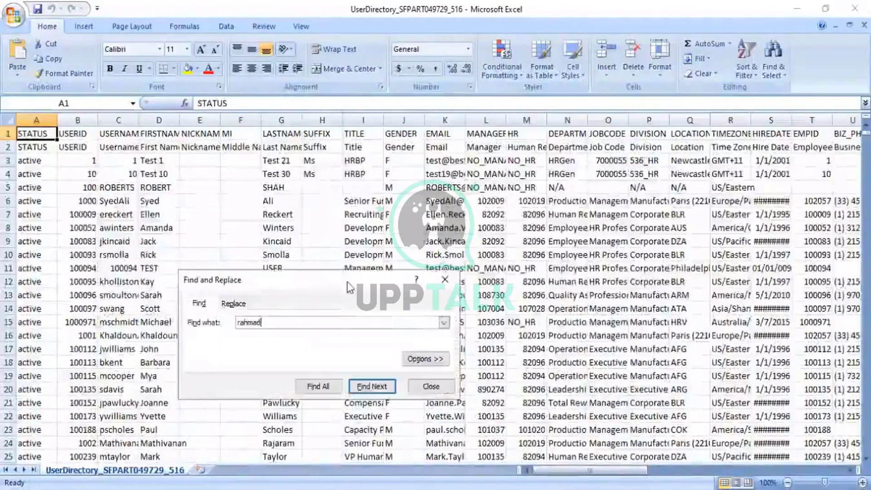
pyautogui.press('Return')
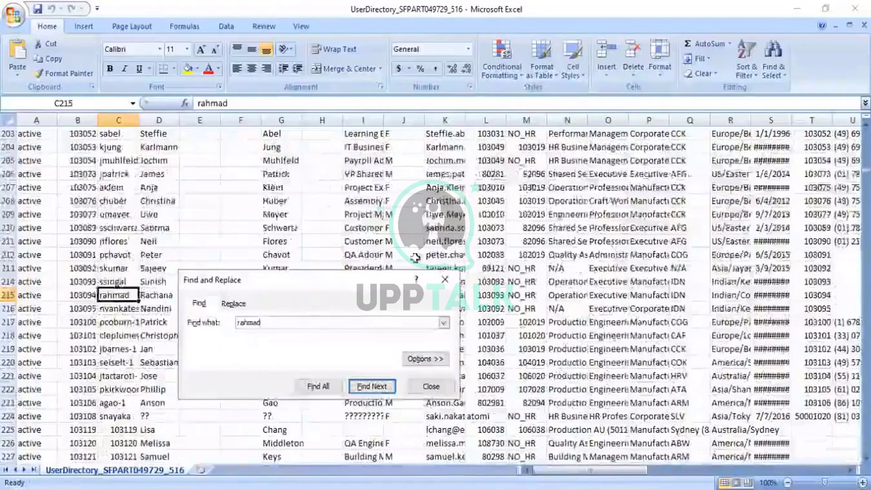
pyautogui.click(445, 282)
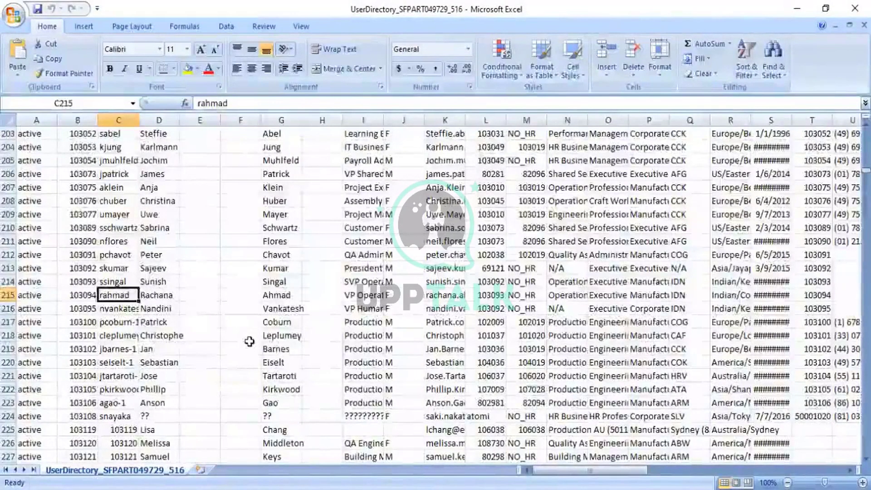
# Compare rows 215 and 216, ending on the next user's ID in B216
pyautogui.press('Down')
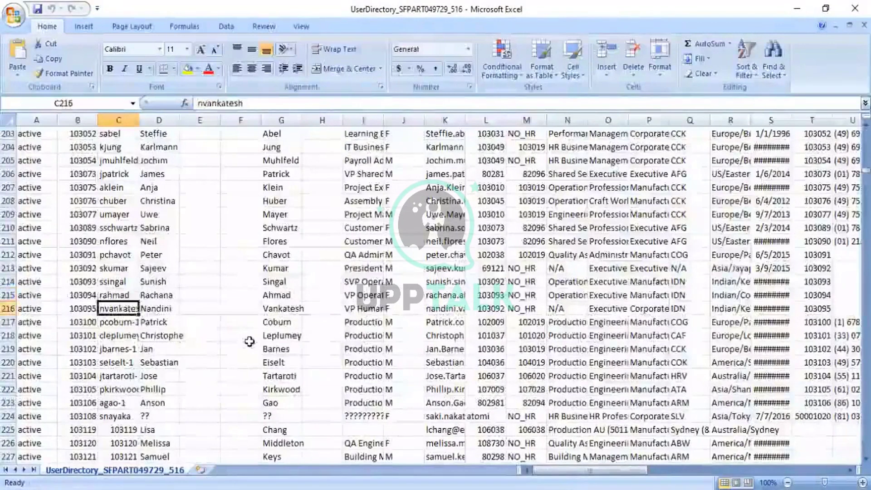
pyautogui.press('Up')
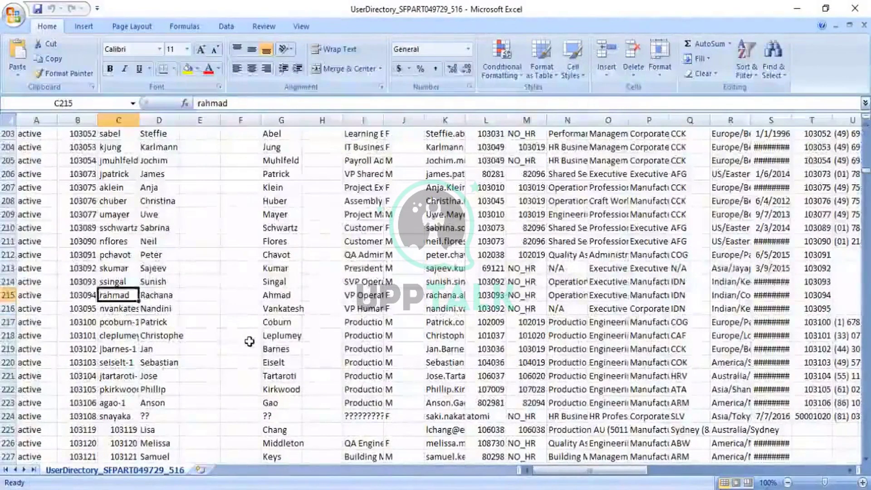
pyautogui.press('Down')
pyautogui.press('Up')
pyautogui.press('Down')
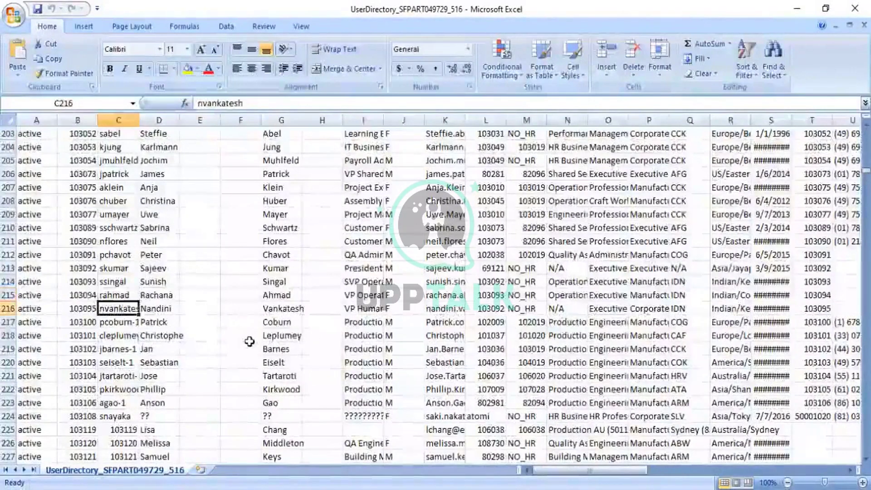
pyautogui.press('Left')
pyautogui.press('Right')
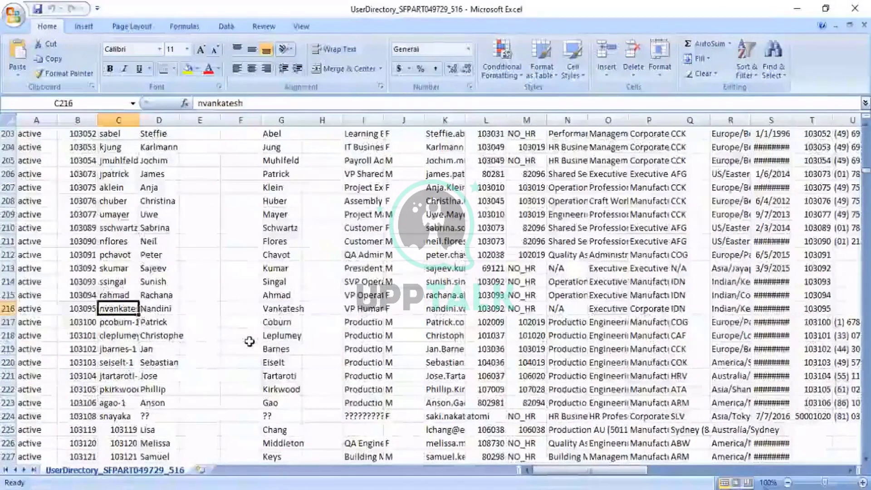
pyautogui.press('Left')
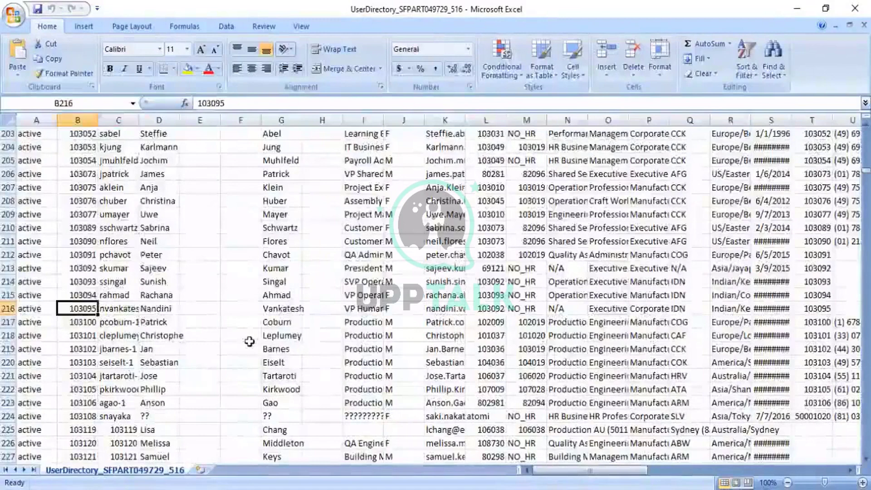
# Copy user ID 103095 from B216 and paste it into proxy cell AG215
pyautogui.hotkey('ctrl', 'c')
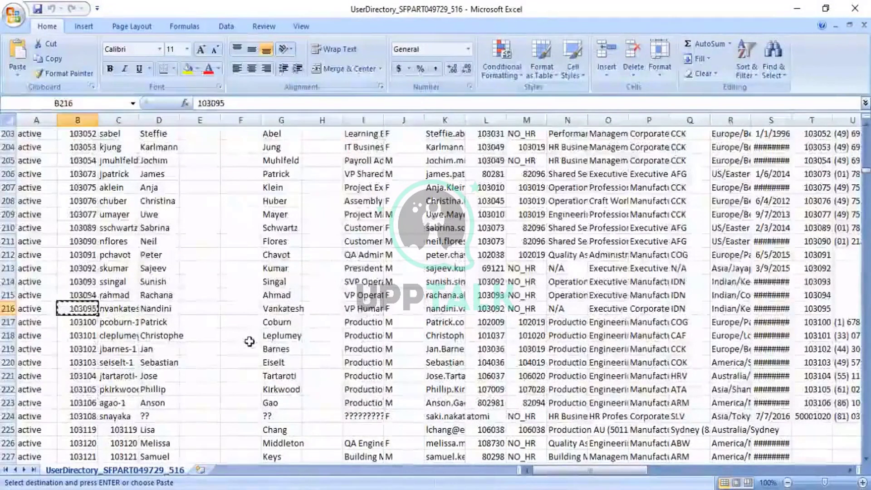
pyautogui.press('Up')
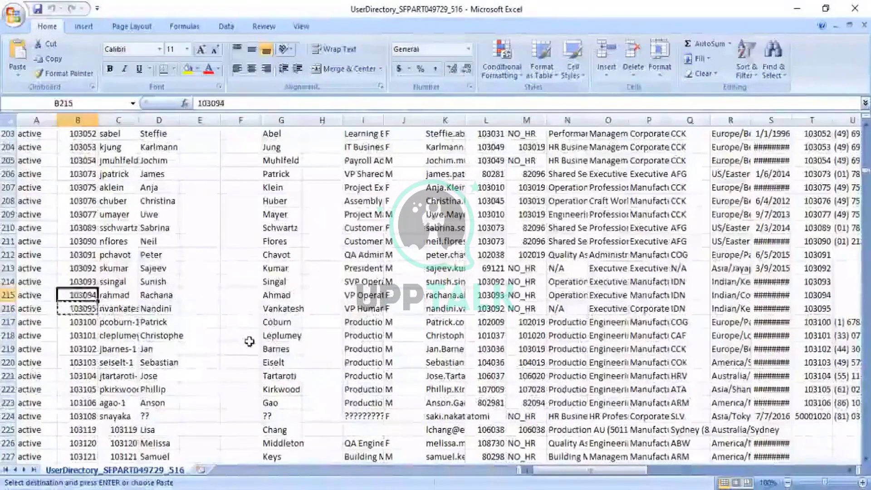
pyautogui.press('Right')
pyautogui.press('Right')
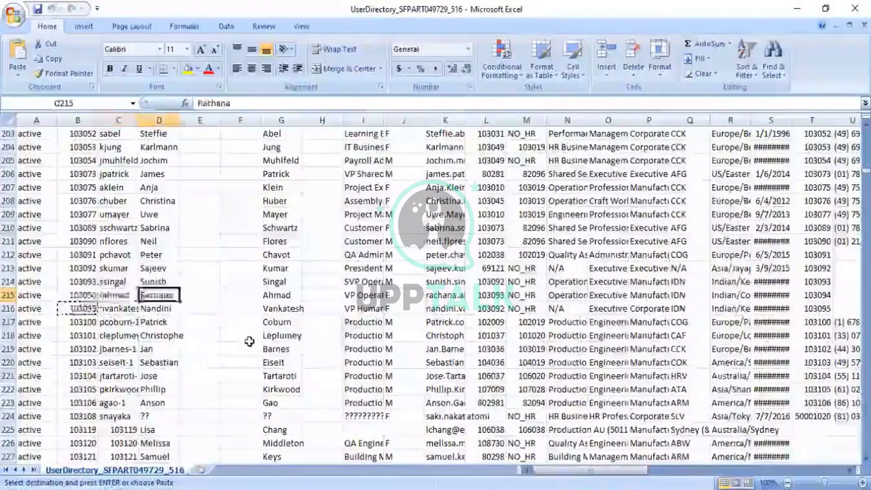
pyautogui.press('Right')
pyautogui.press('Right')
pyautogui.press('Right')
pyautogui.press('Right')
pyautogui.press('Right')
pyautogui.press('Right')
pyautogui.press('Right')
pyautogui.press('Right')
pyautogui.press('Right')
pyautogui.press('Right')
pyautogui.press('Right')
pyautogui.press('Right')
pyautogui.press('Right')
pyautogui.press('Right')
pyautogui.press('Right')
pyautogui.press('Right')
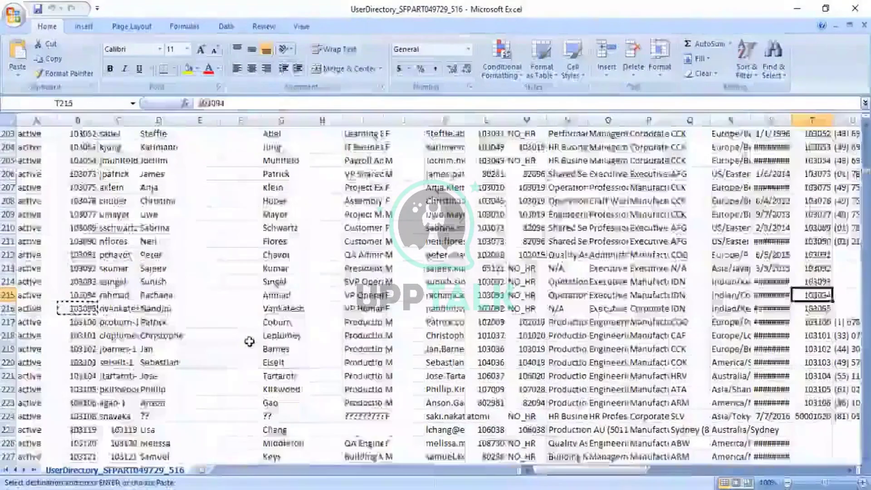
pyautogui.press('Right')
pyautogui.press('Right')
pyautogui.press('Right')
pyautogui.press('Right')
pyautogui.press('Right')
pyautogui.press('Right')
pyautogui.press('Right')
pyautogui.press('Right')
pyautogui.press('Right')
pyautogui.press('Right')
pyautogui.press('Right')
pyautogui.press('Right')
pyautogui.press('Right')
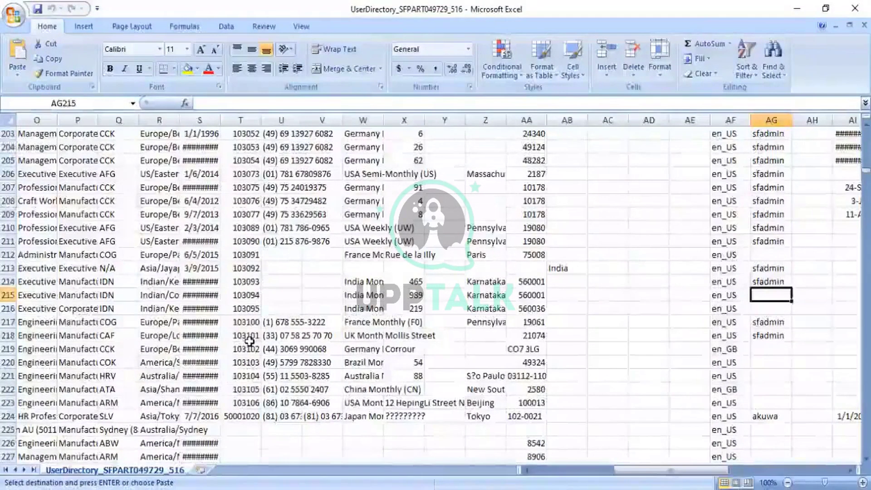
pyautogui.hotkey('ctrl', 'v')
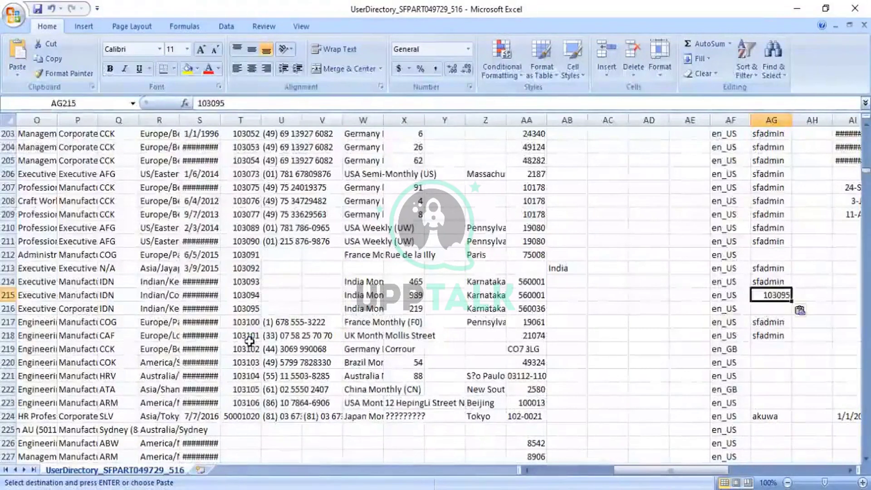
# Left-align the ID in AG215, then save and close the file in CSV format
pyautogui.click(237, 68)
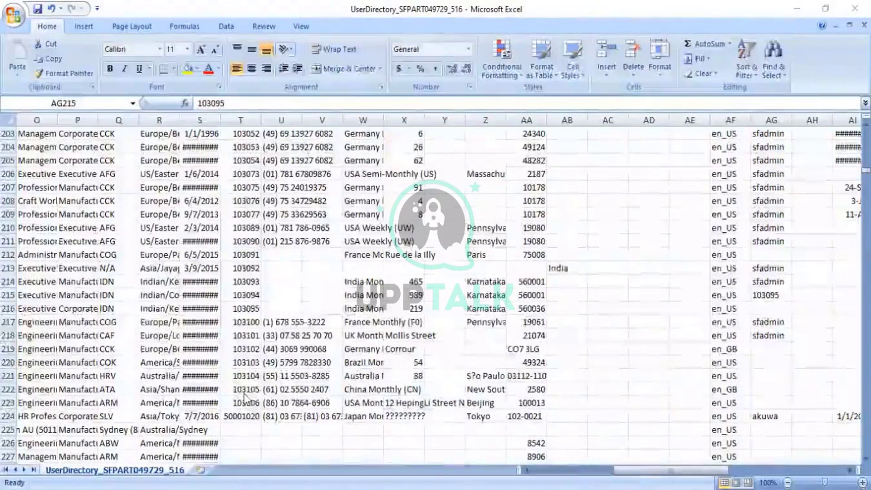
pyautogui.click(778, 296)
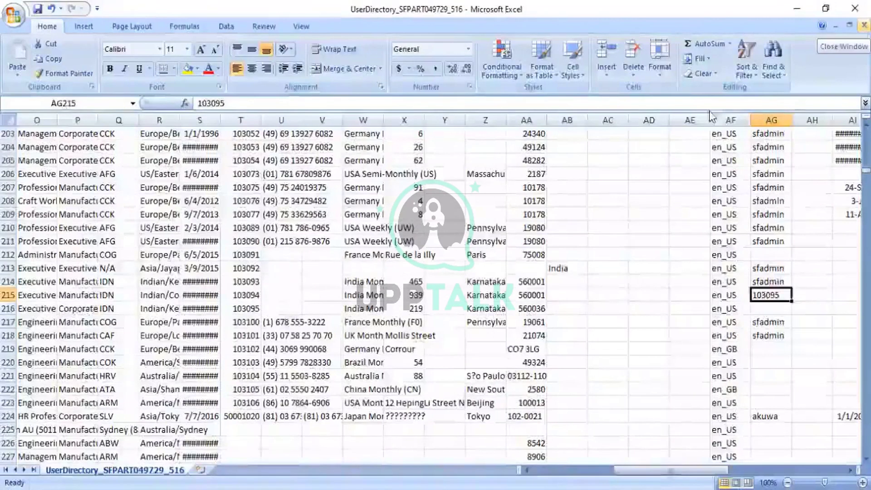
pyautogui.click(864, 25)
pyautogui.click(393, 284)
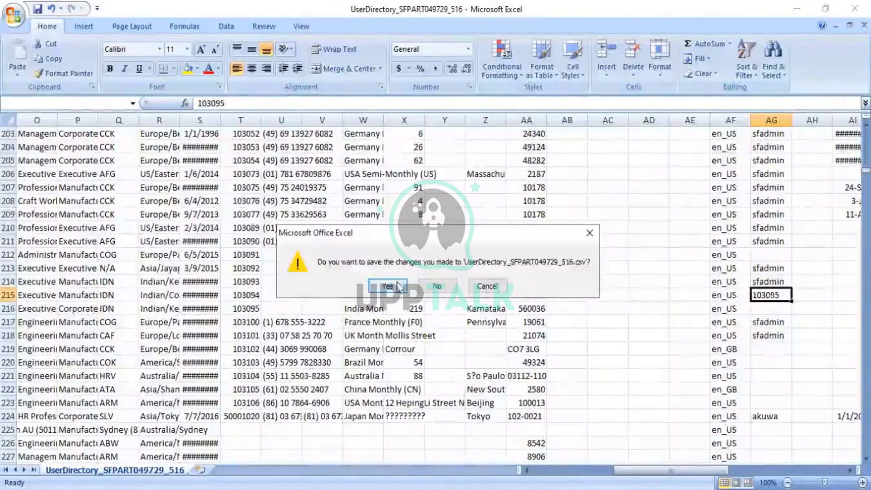
pyautogui.click(393, 301)
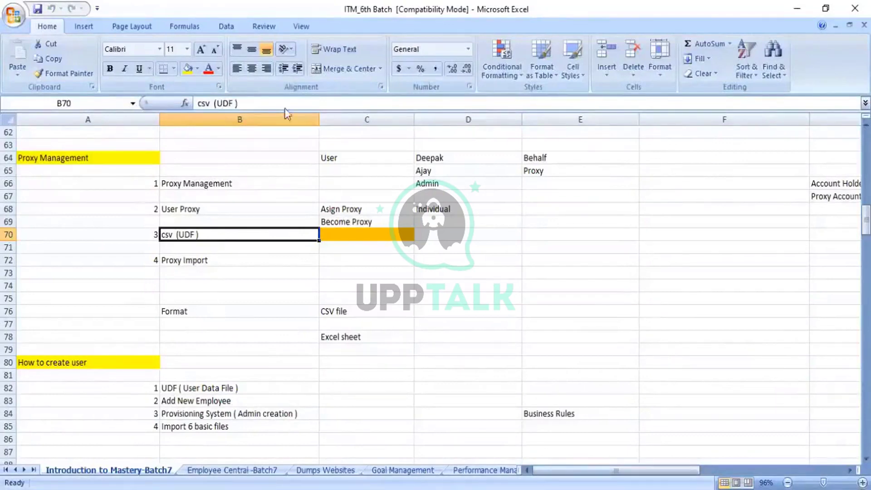
pyautogui.hotkey('alt', 'Tab')
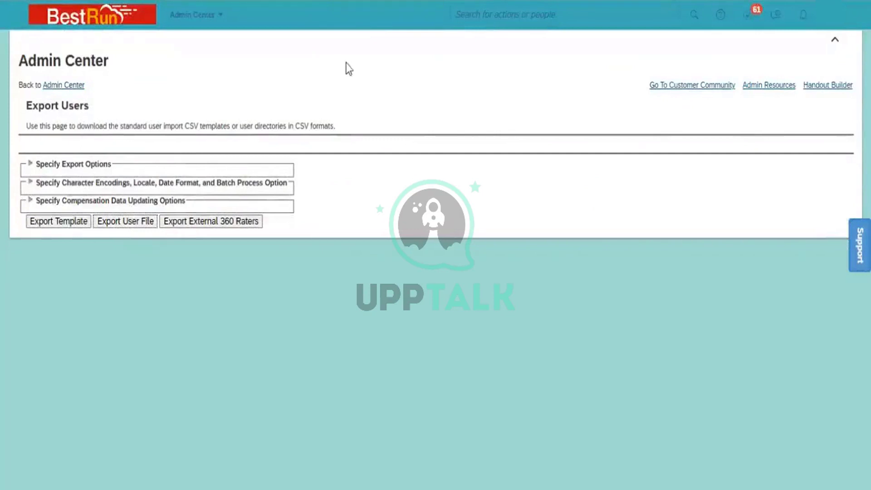
# Search the SuccessFactors header for 'import employee'
pyautogui.click(476, 18)
pyautogui.write('impor')
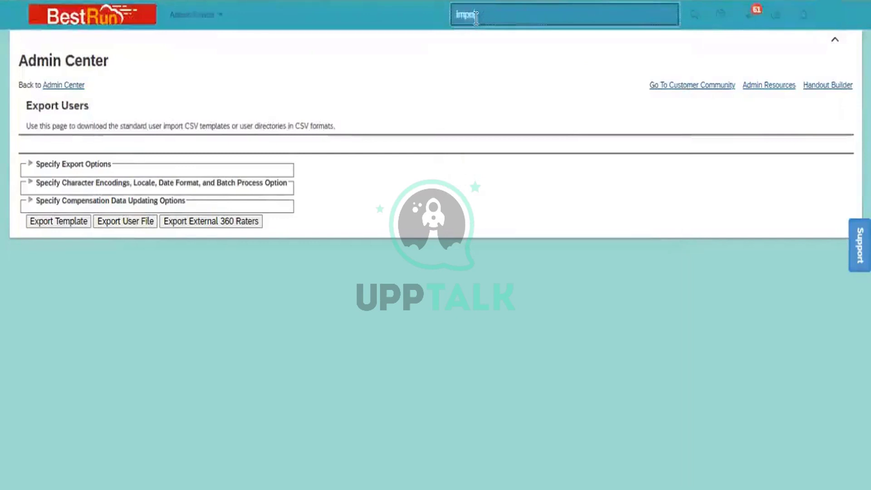
pyautogui.write('rt')
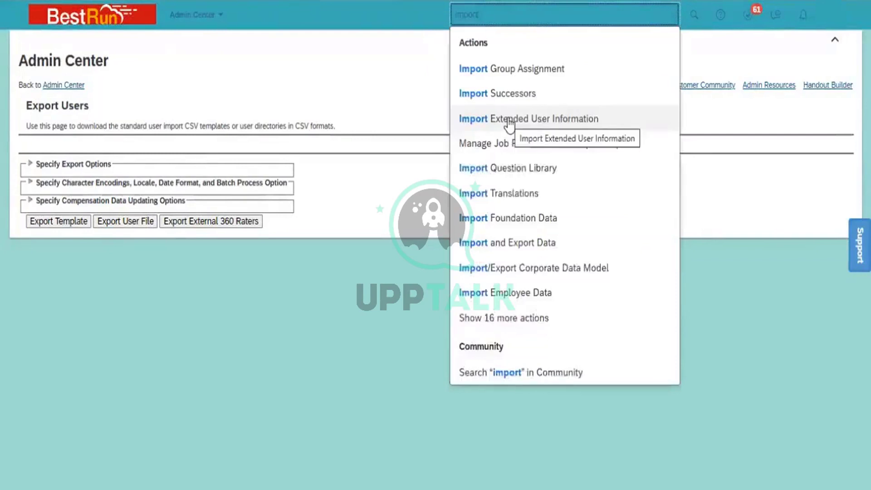
pyautogui.write(' employee')
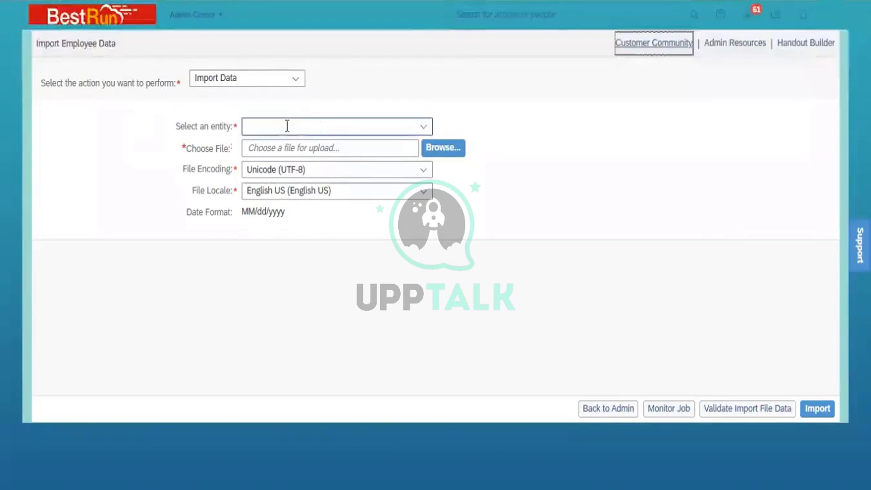
# Choose Basic Import as the entity to import
pyautogui.click(424, 130)
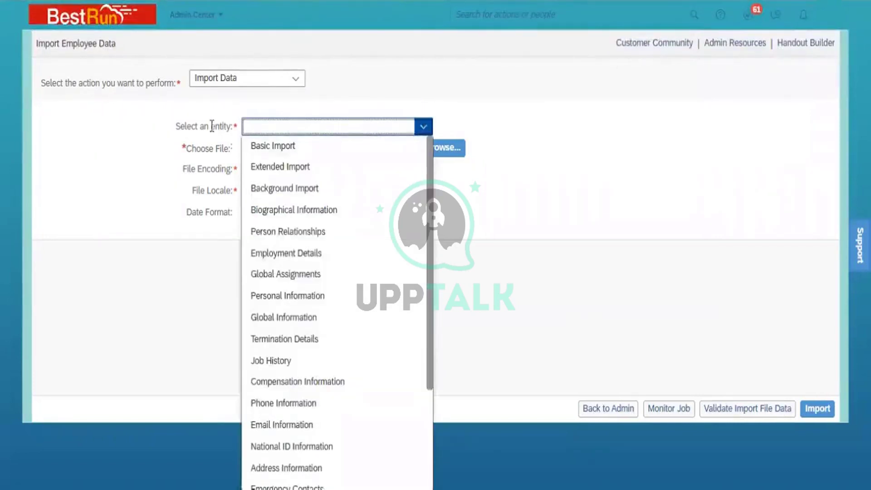
pyautogui.click(267, 149)
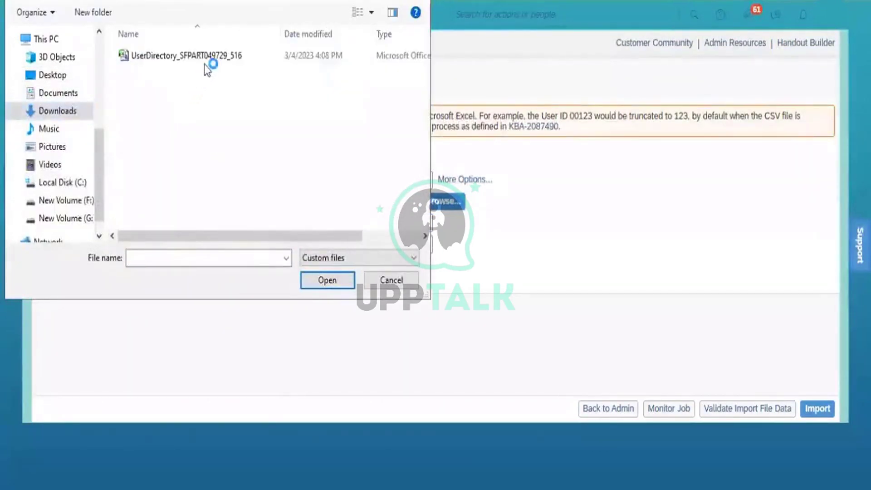
# Attach UserDirectory_SFPART049729_516 as the Basic Import file and run the import
pyautogui.click(211, 56)
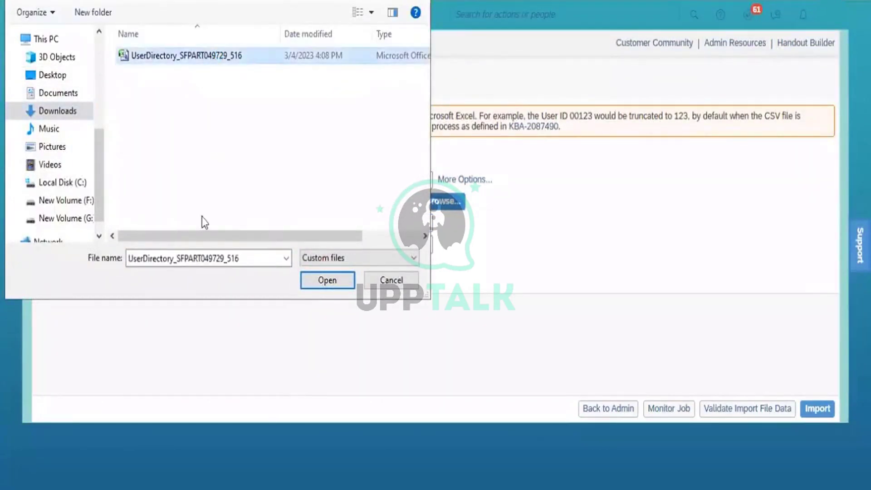
pyautogui.click(330, 281)
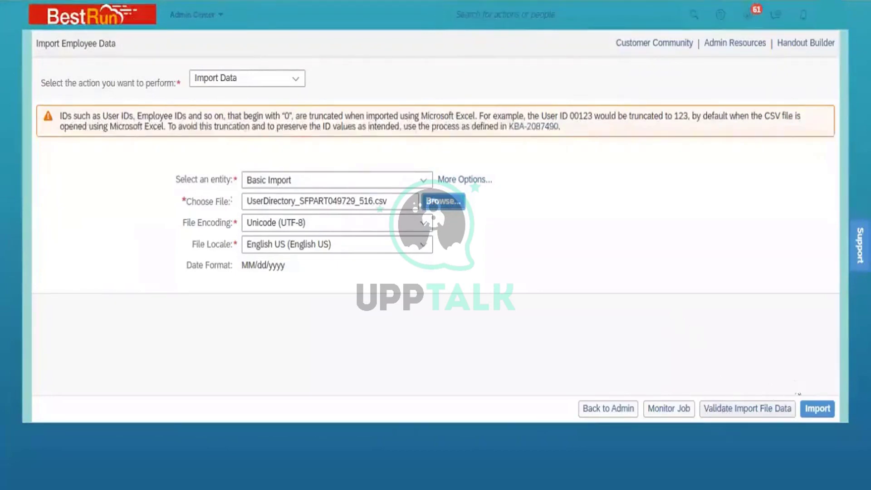
pyautogui.click(818, 409)
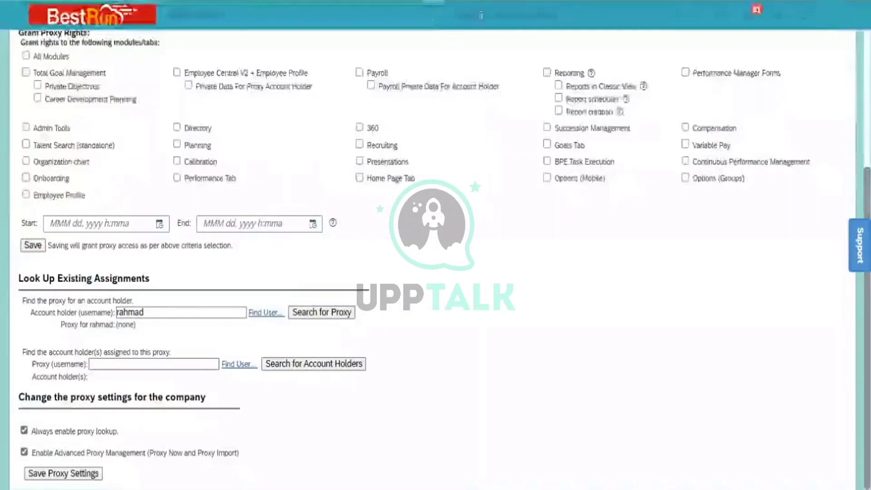
# Go to the Proxy Management page via a 'proxy mana' search
pyautogui.click(490, 17)
pyautogui.write('p')
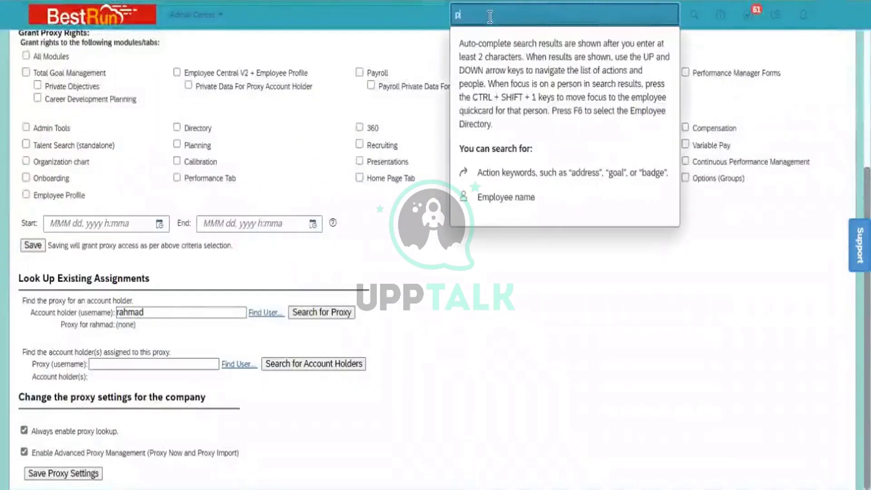
pyautogui.write('ro')
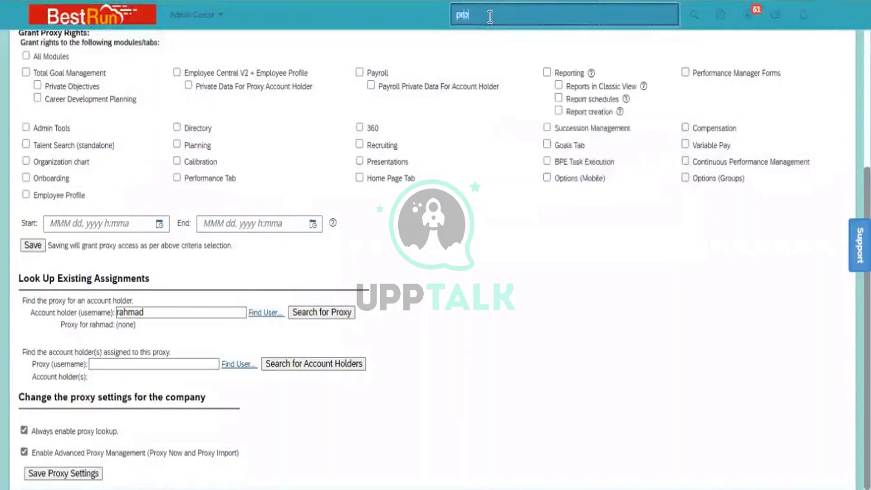
pyautogui.write('xy mana')
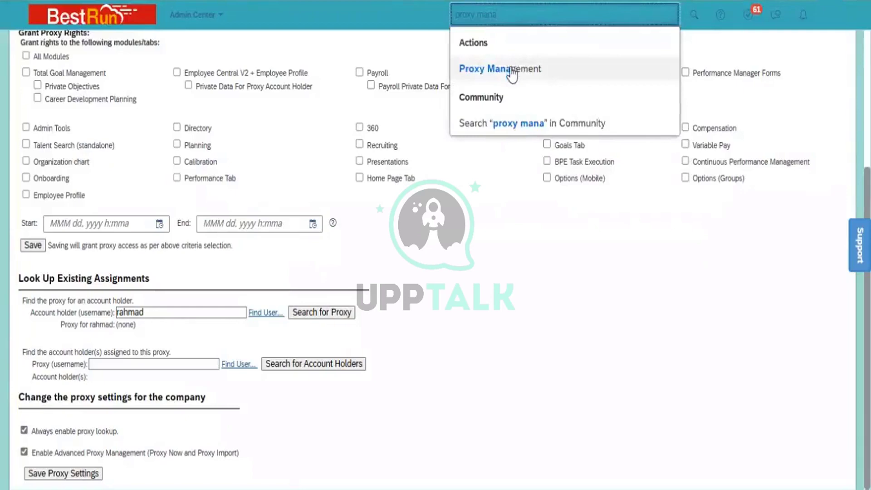
pyautogui.click(509, 69)
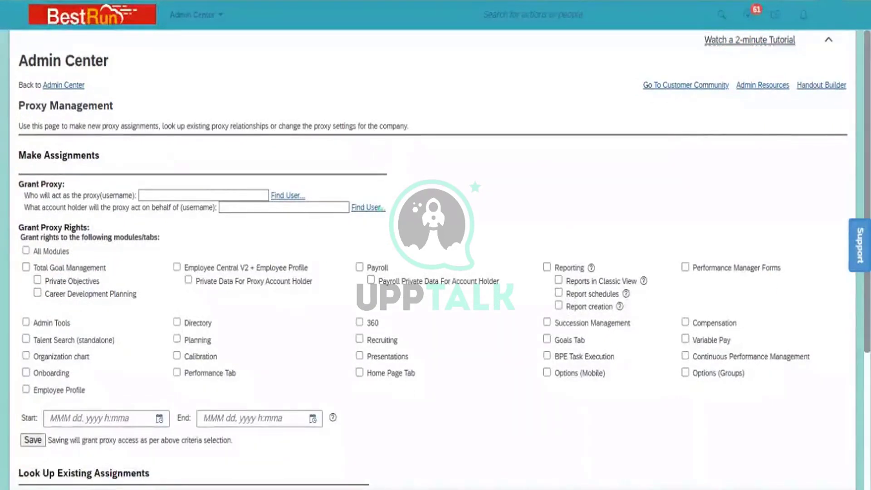
pyautogui.scroll(-4, 395, 336)
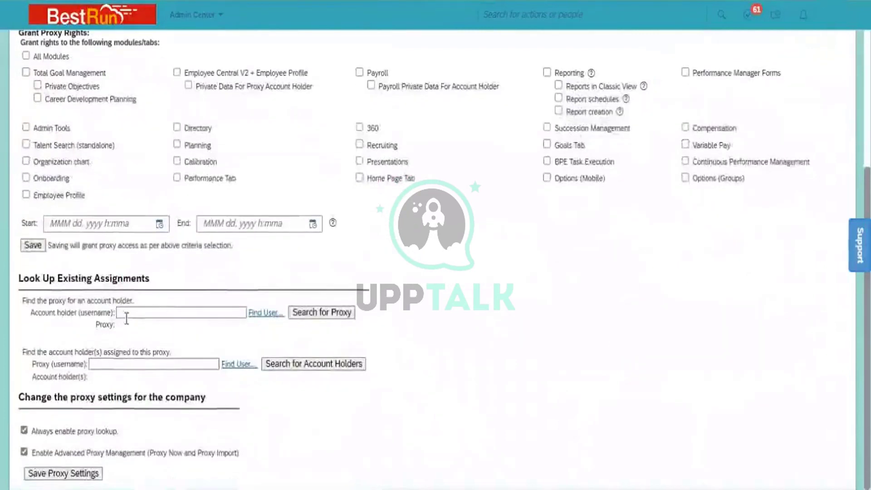
# Look up the account holders assigned to the chosen proxy user
pyautogui.click(127, 317)
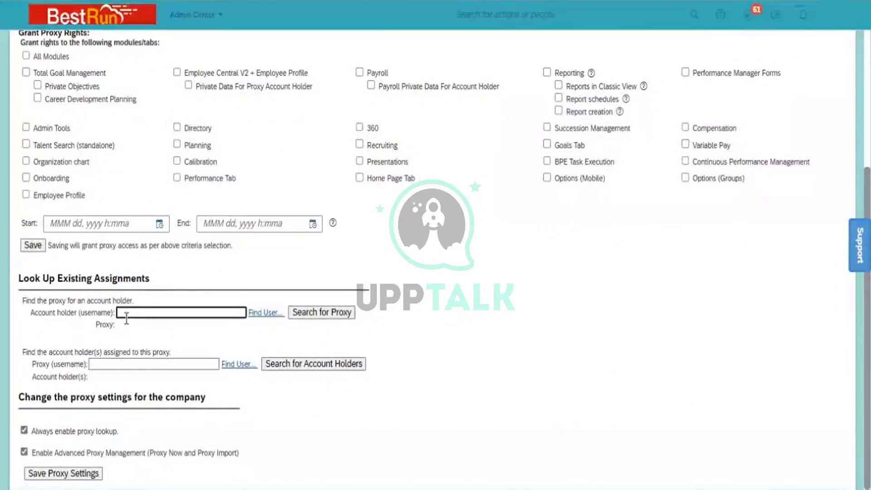
pyautogui.click(103, 364)
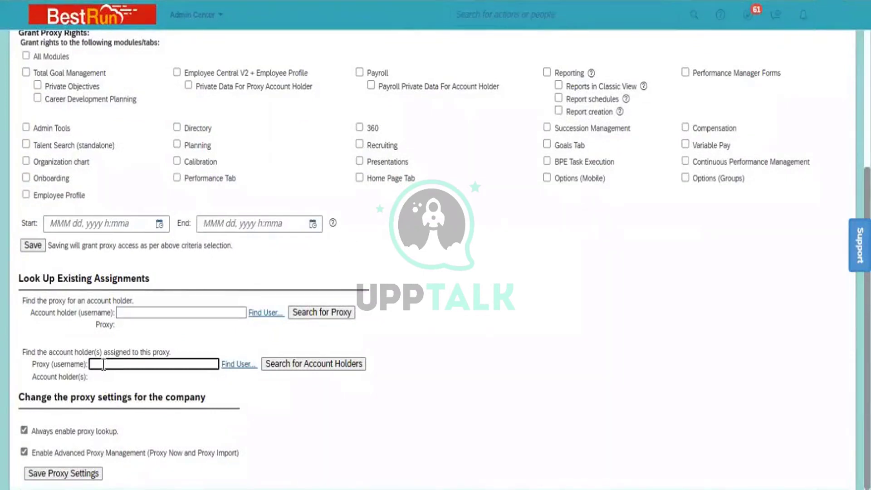
pyautogui.write('n')
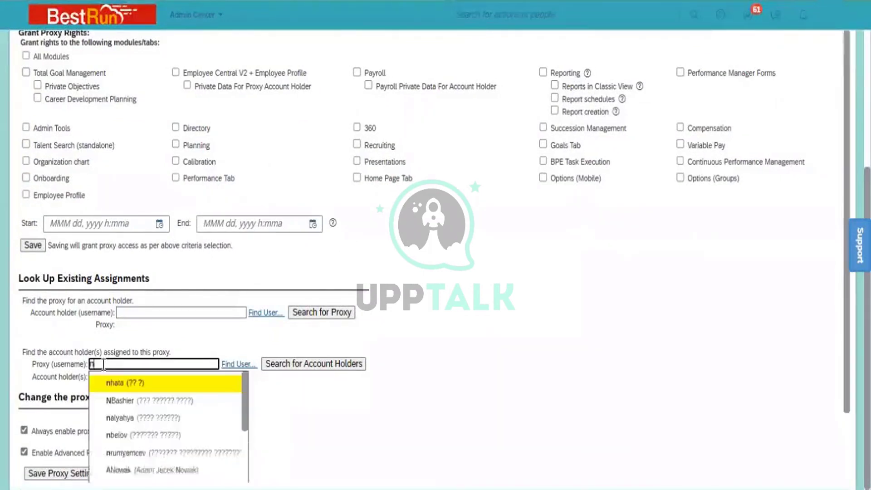
pyautogui.write('van')
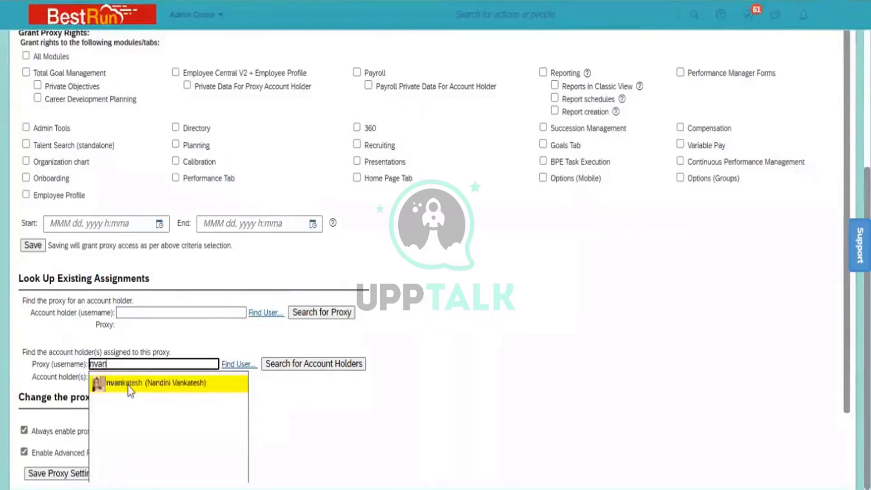
pyautogui.click(128, 383)
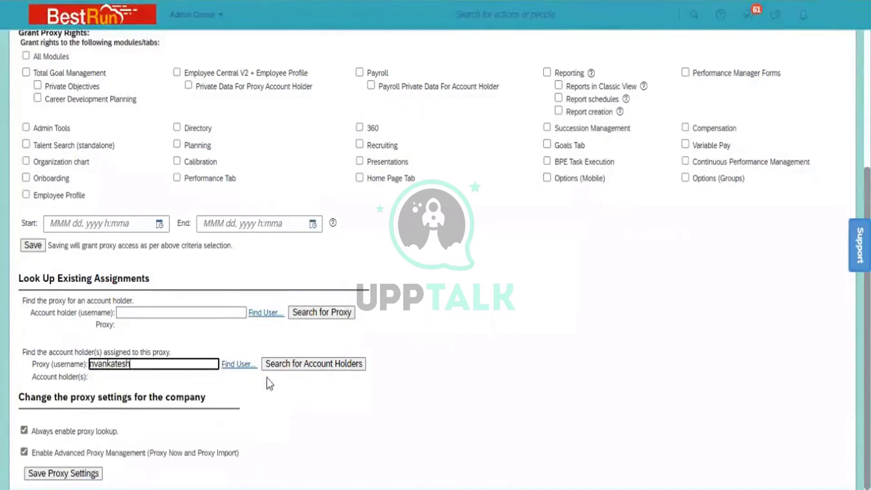
pyautogui.click(314, 366)
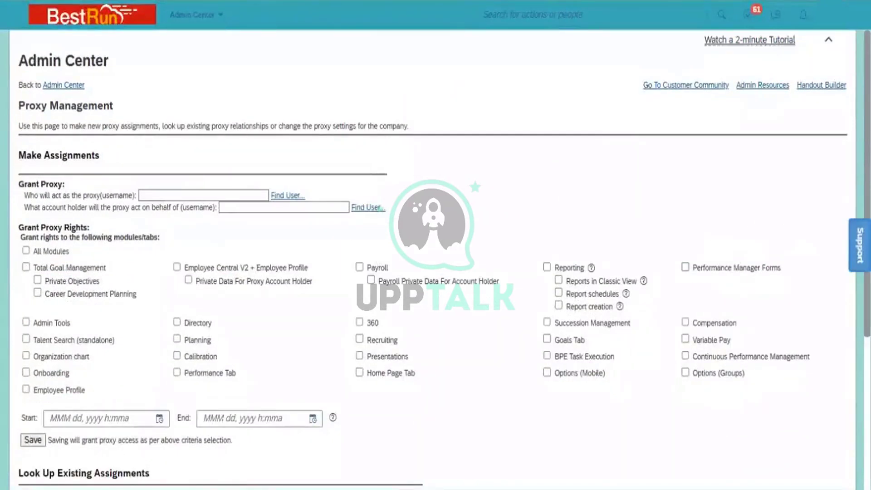
pyautogui.scroll(-5, 336, 395)
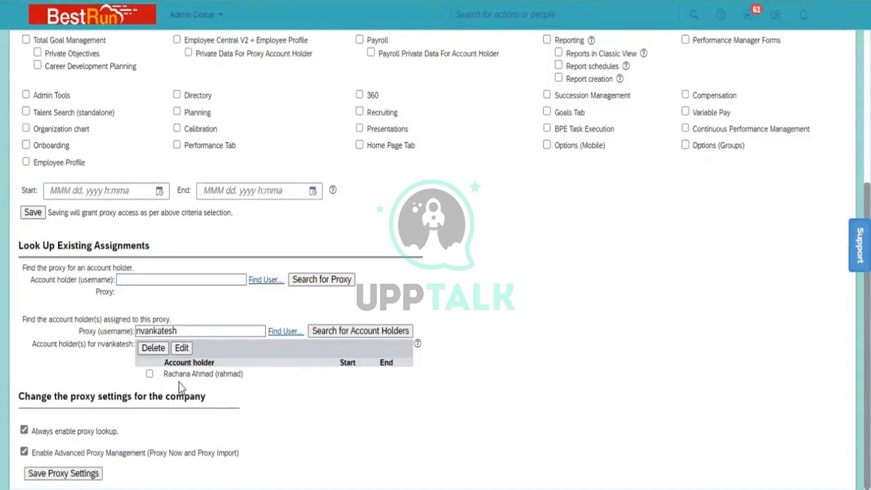
# Select the listed account holder's assignment and delete it
pyautogui.click(150, 373)
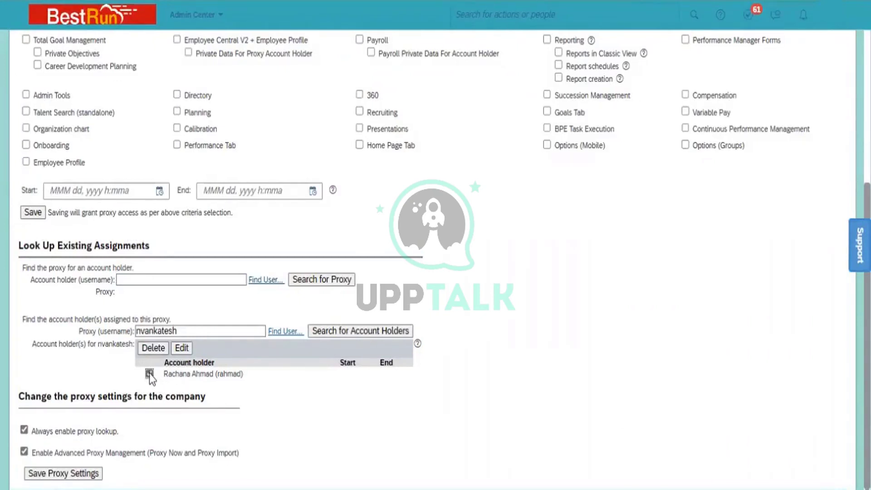
pyautogui.click(149, 348)
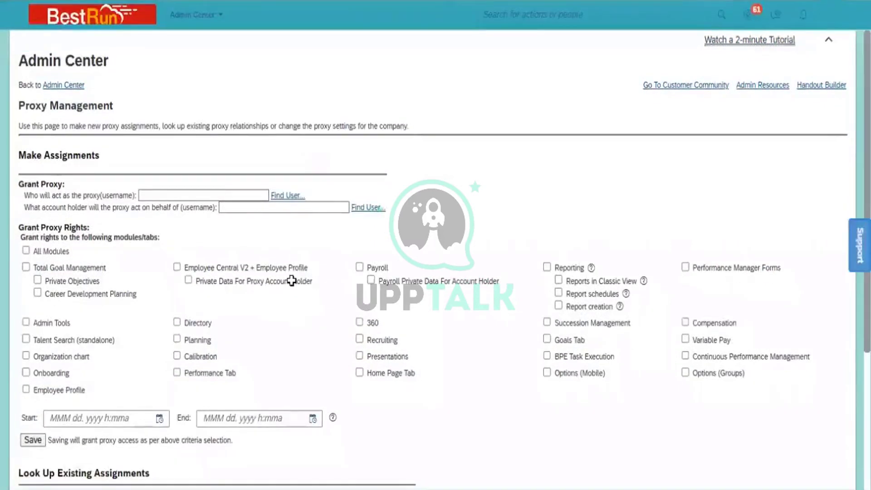
# Switch to the ITM_6th Batch notes and point out the csv (UDF) and Proxy Import steps
pyautogui.hotkey('alt', 'Tab')
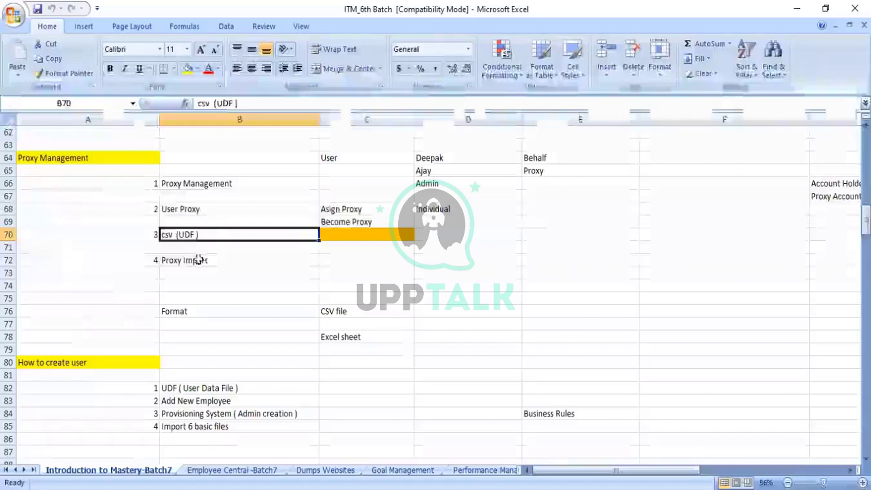
pyautogui.click(199, 261)
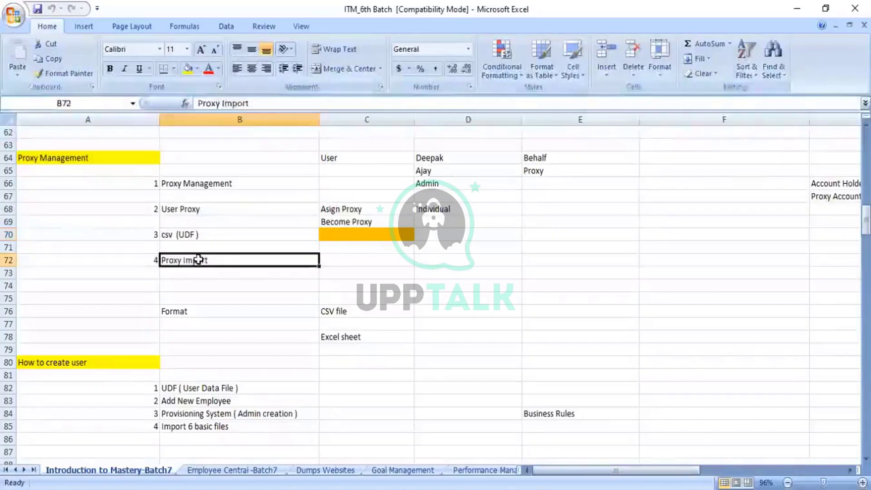
pyautogui.click(190, 234)
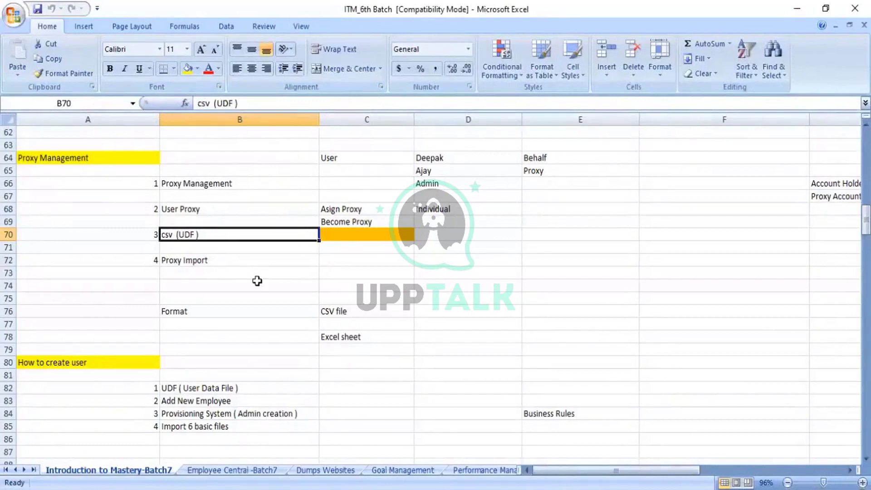
pyautogui.click(200, 258)
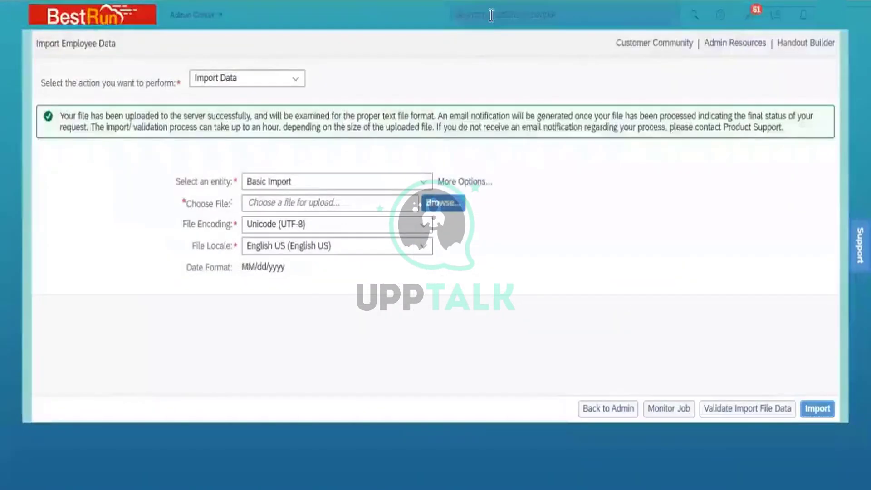
# Search the Admin Center for 'proxy import' and open the Proxy Import action
pyautogui.click(491, 15)
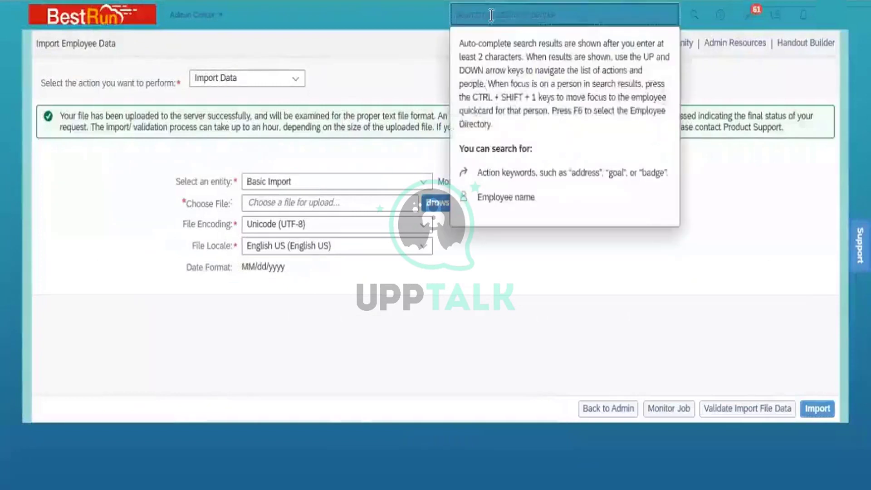
pyautogui.write('proxy ')
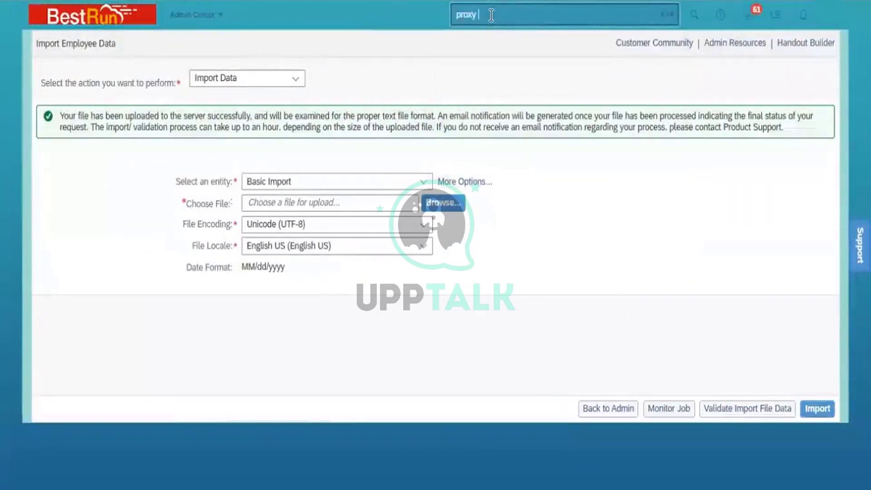
pyautogui.write('import')
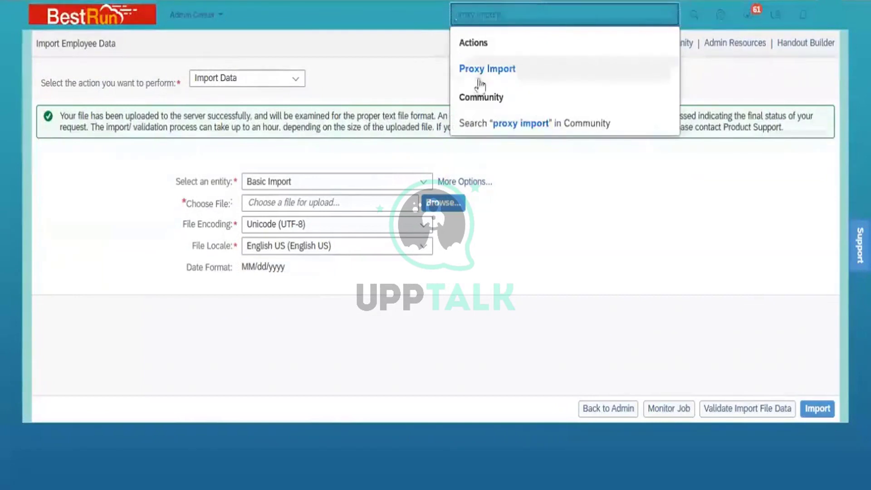
pyautogui.click(495, 84)
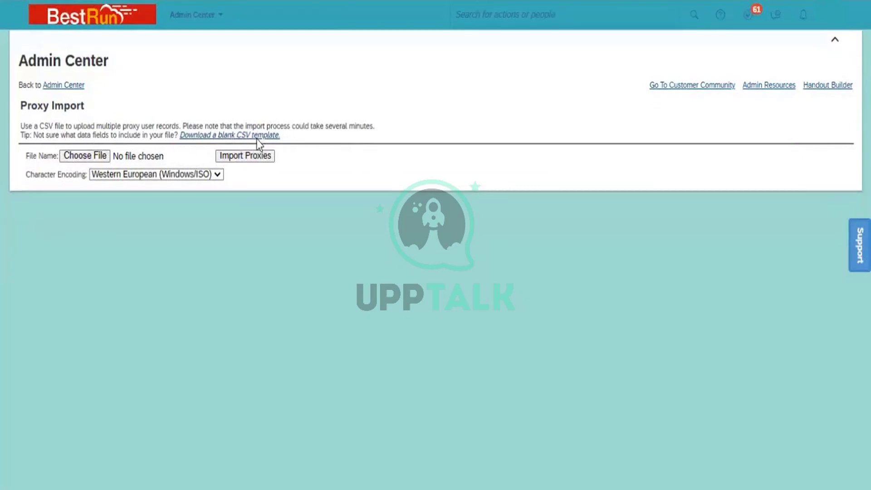
# Download the blank CSV template from the Proxy Import page
pyautogui.click(248, 136)
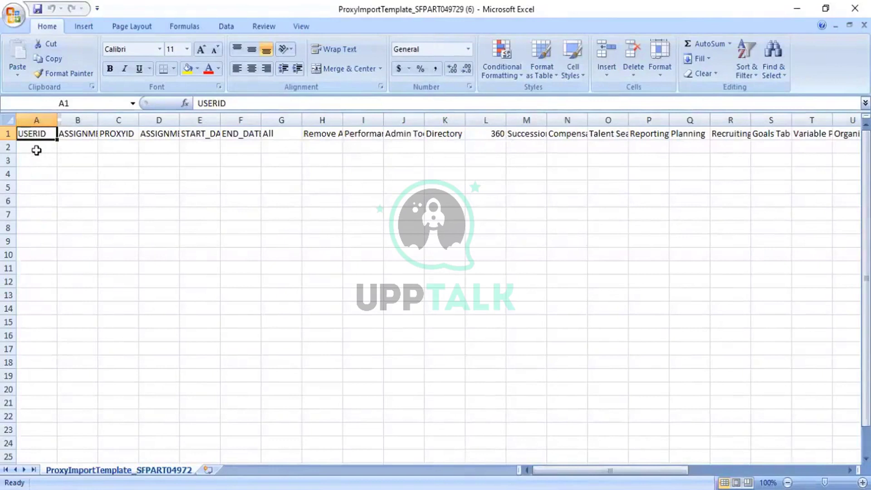
# Review the template's USERID, PROXYID, All and Remove All entry columns
pyautogui.click(36, 150)
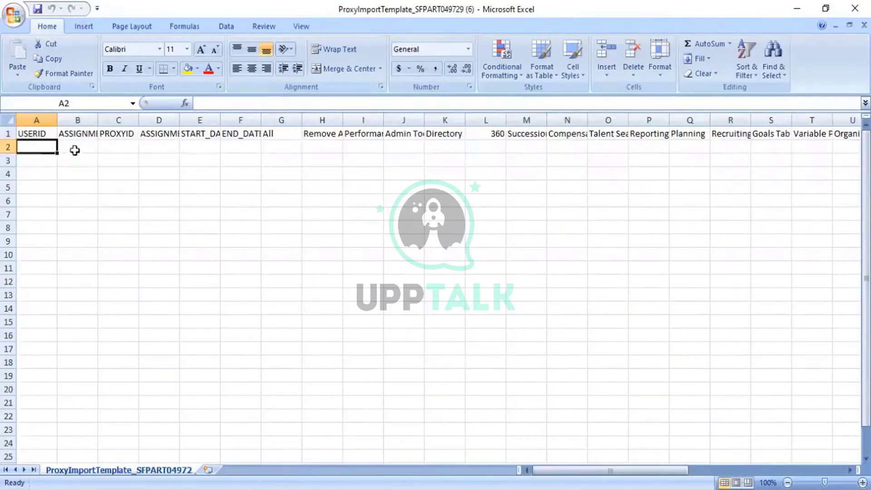
pyautogui.click(114, 145)
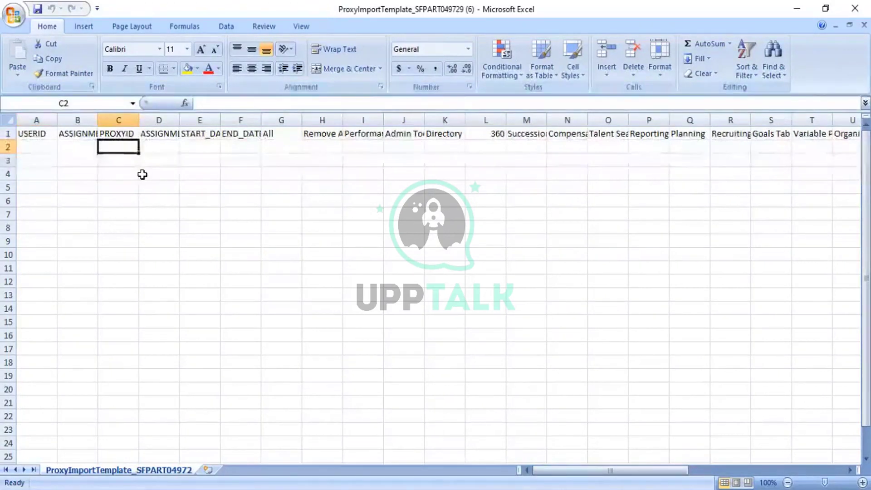
pyautogui.click(39, 141)
pyautogui.click(109, 148)
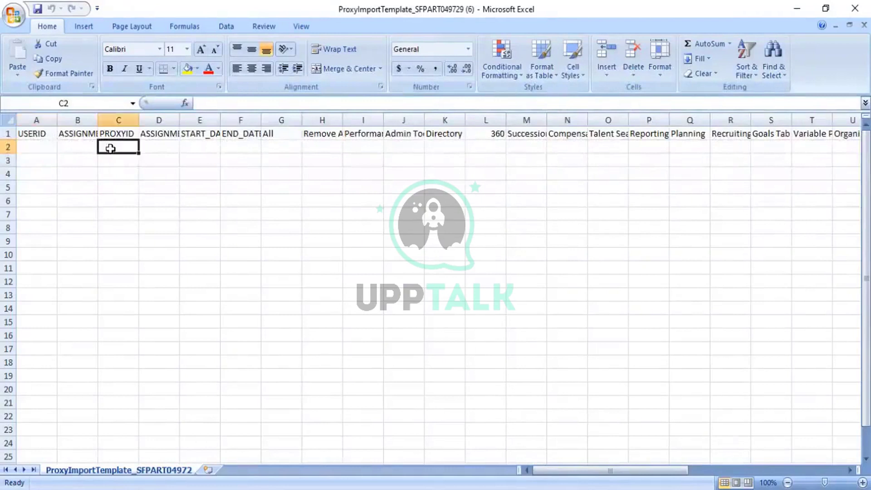
pyautogui.click(276, 146)
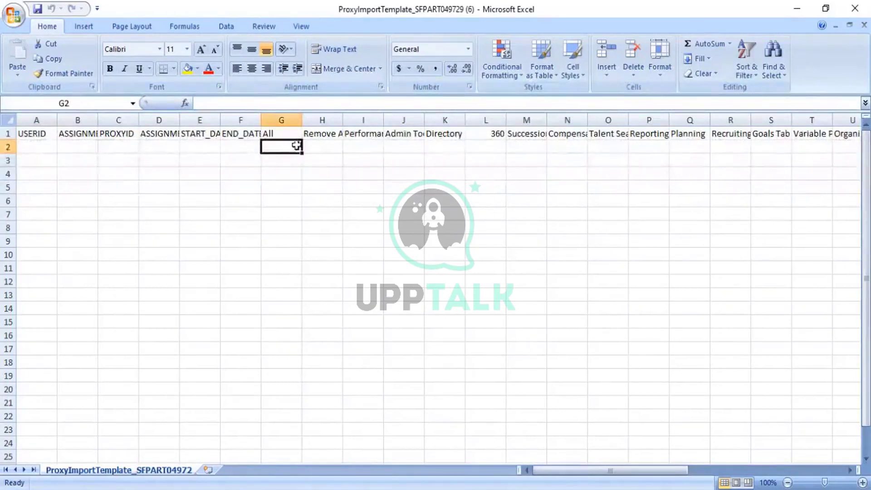
pyautogui.click(330, 146)
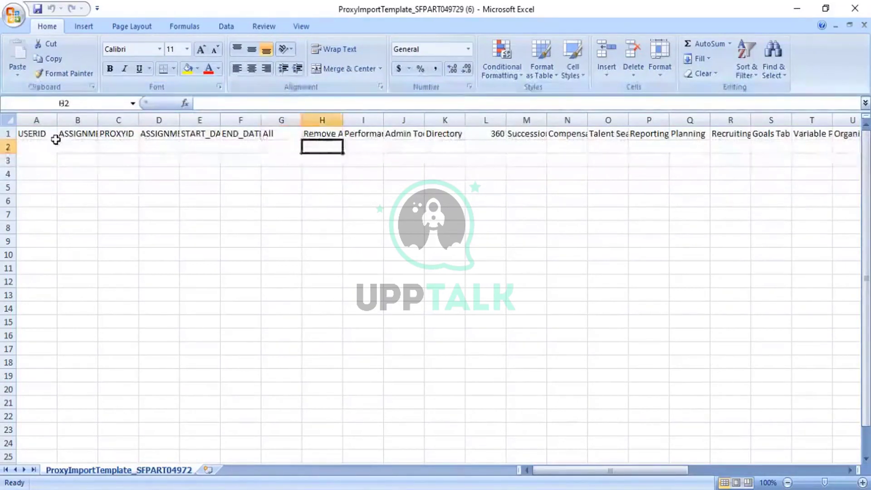
# AutoFit every column of the template so all headers are readable
pyautogui.click(7, 118)
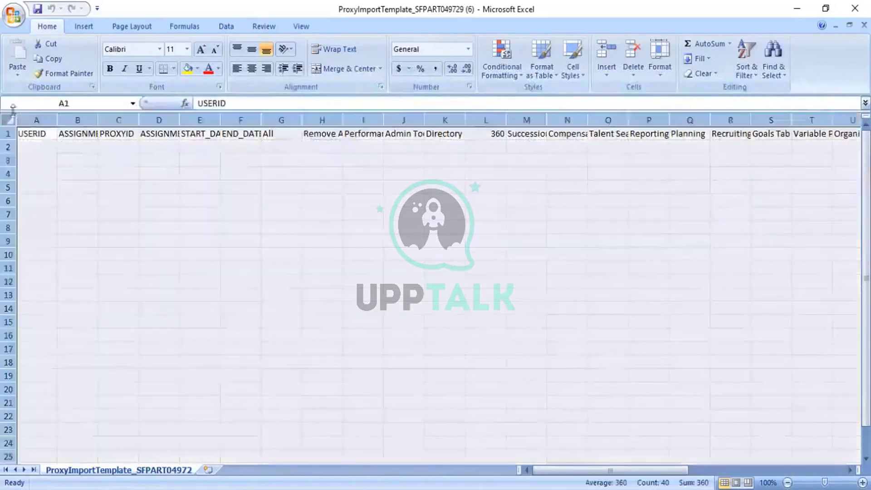
pyautogui.doubleClick(50, 111)
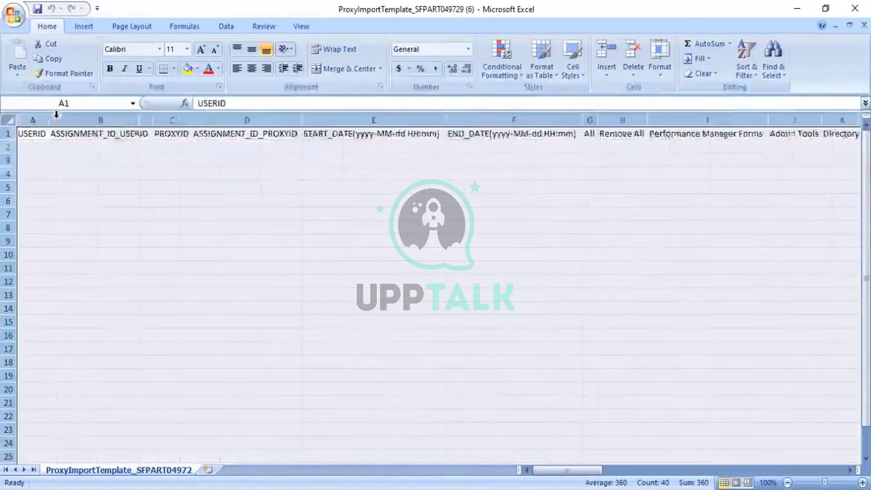
pyautogui.click(132, 185)
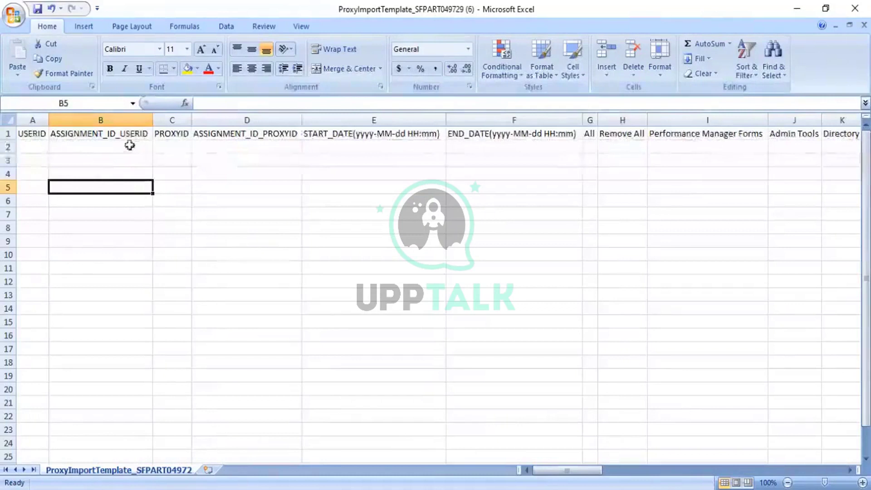
# Highlight the USERID through END_DATE entry fields, then go to the UserDirectory workbook
pyautogui.click(37, 144)
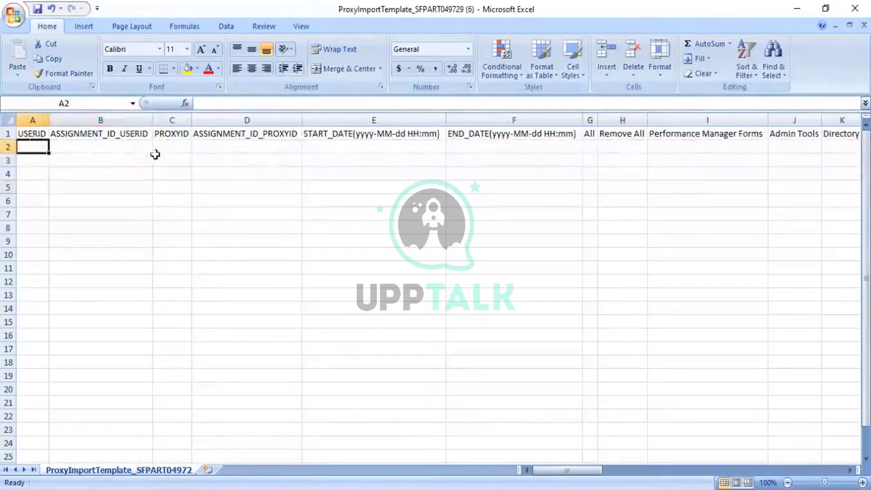
pyautogui.click(169, 149)
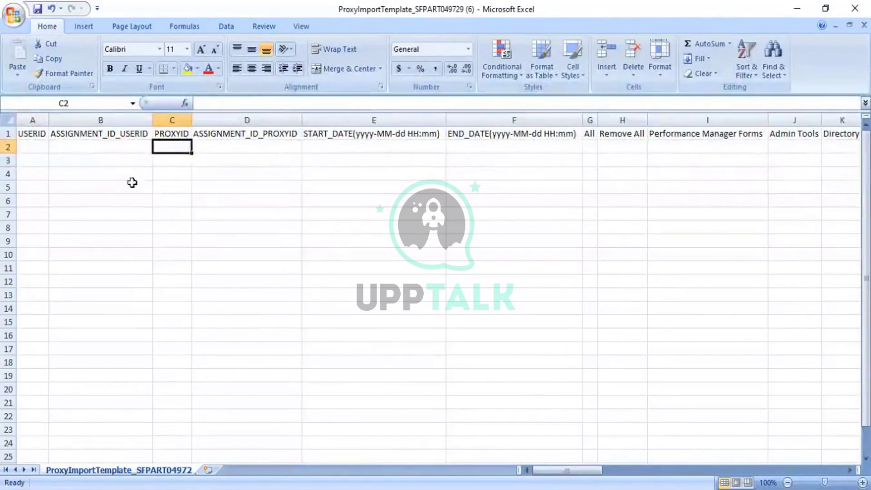
pyautogui.click(30, 147)
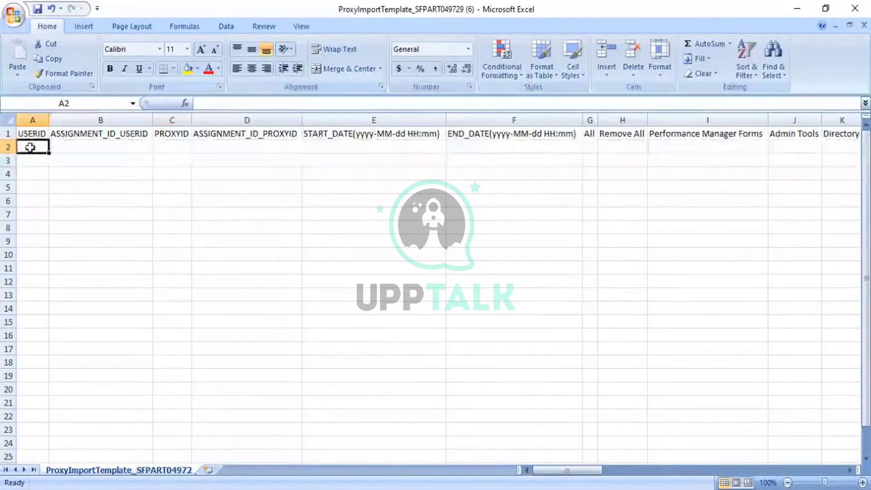
pyautogui.hotkey('shift', 'Down')
pyautogui.hotkey('shift', 'Down')
pyautogui.hotkey('shift', 'Down')
pyautogui.hotkey('shift', 'Down')
pyautogui.hotkey('shift', 'Down')
pyautogui.hotkey('shift', 'Down')
pyautogui.hotkey('shift', 'Down')
pyautogui.hotkey('shift', 'Down')
pyautogui.hotkey('shift', 'Down')
pyautogui.hotkey('shift', 'Down')
pyautogui.hotkey('shift', 'Down')
pyautogui.hotkey('shift', 'Down')
pyautogui.hotkey('shift', 'Down')
pyautogui.hotkey('shift', 'Down')
pyautogui.hotkey('shift', 'Down')
pyautogui.hotkey('shift', 'Down')
pyautogui.hotkey('shift', 'Down')
pyautogui.hotkey('shift', 'Down')
pyautogui.hotkey('shift', 'Down')
pyautogui.hotkey('shift', 'Down')
pyautogui.hotkey('shift', 'Right')
pyautogui.hotkey('shift', 'Right')
pyautogui.hotkey('shift', 'Right')
pyautogui.hotkey('shift', 'Right')
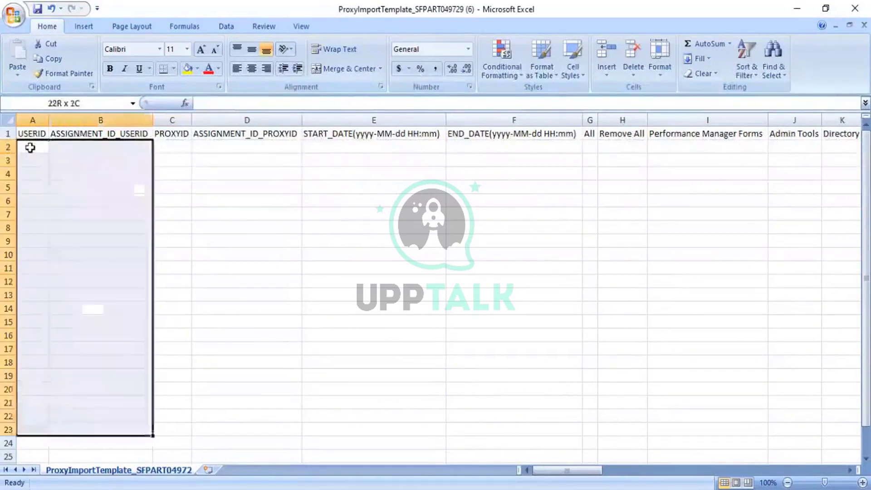
pyautogui.hotkey('shift', 'Right')
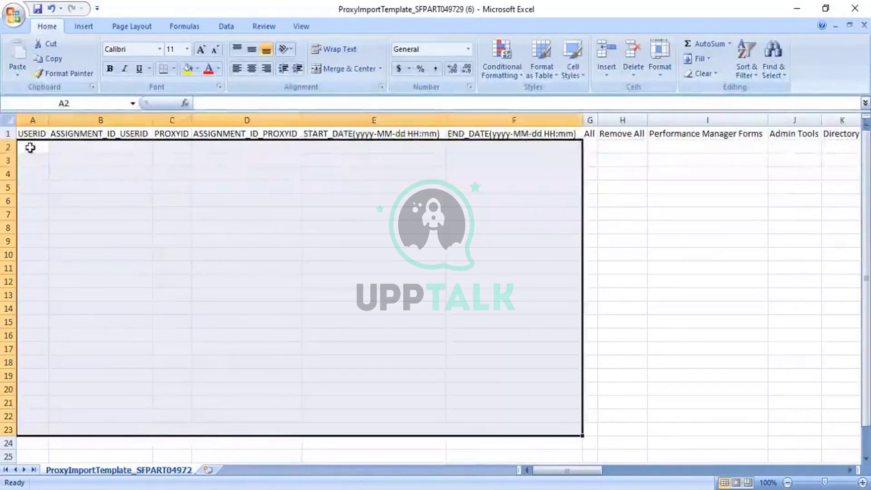
pyautogui.click(179, 208)
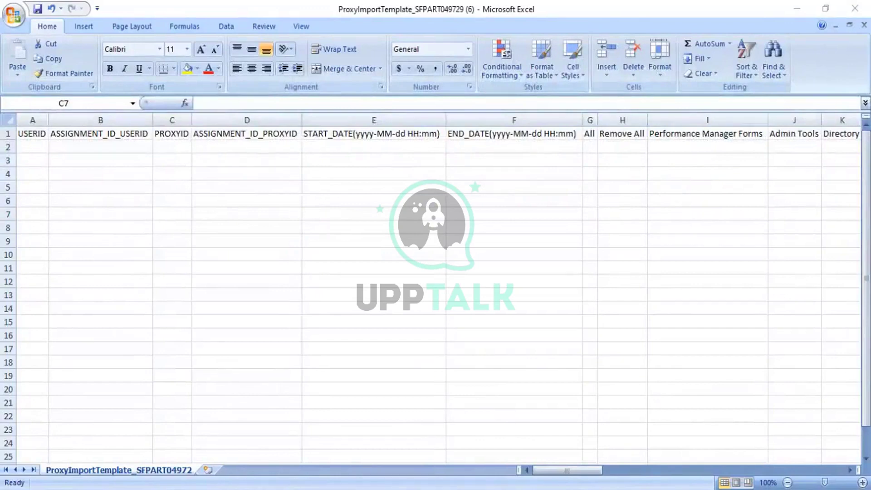
pyautogui.hotkey('alt', 'Tab')
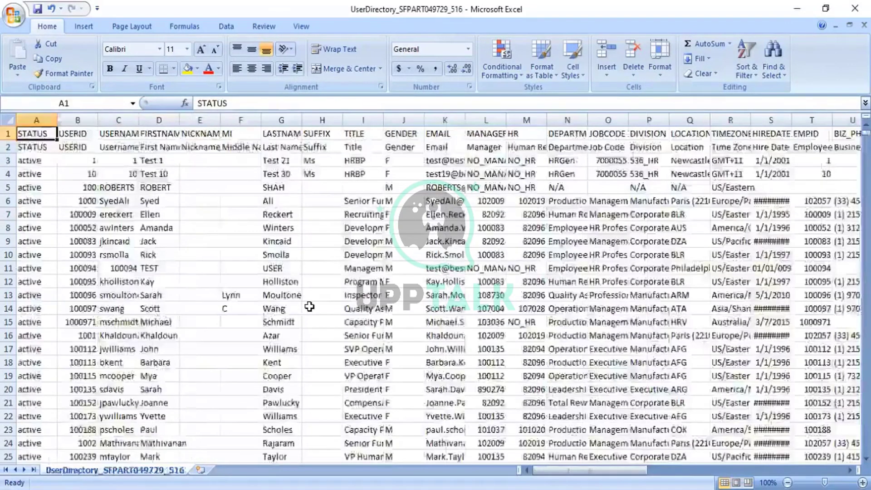
# Find the target user by name in the directory and copy their ID from B215
pyautogui.hotkey('ctrl', 'f')
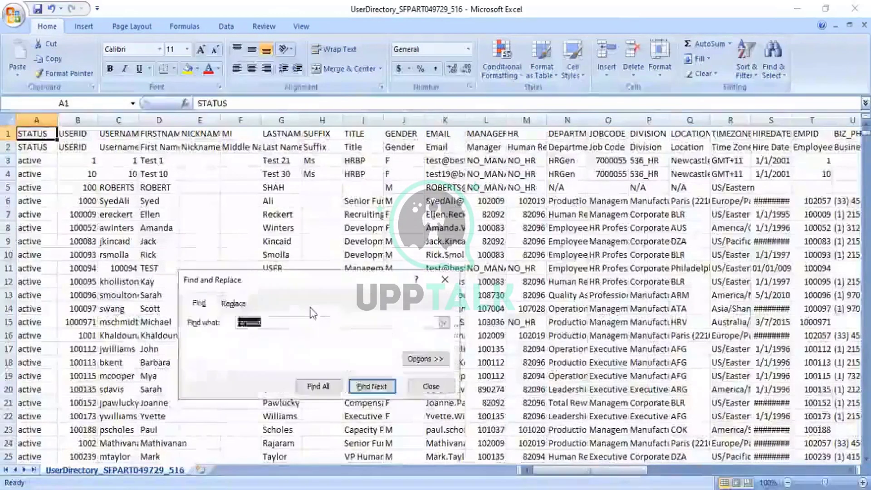
pyautogui.write('rahmad')
pyautogui.press('Return')
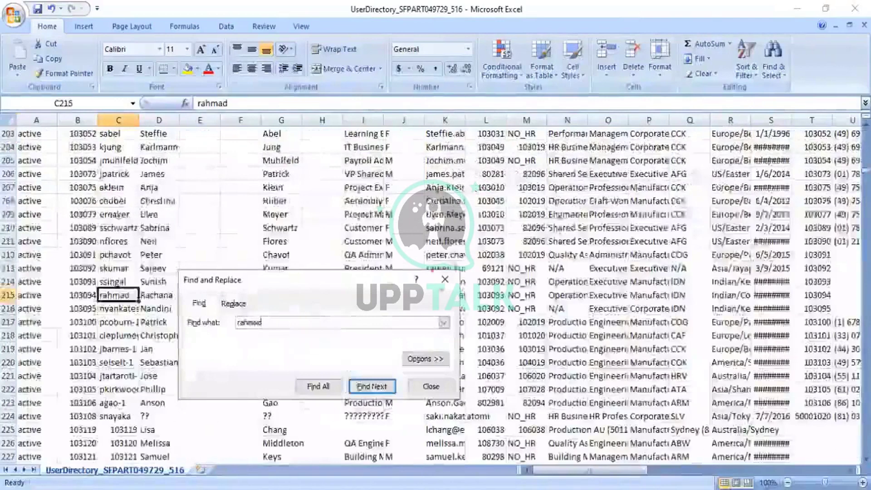
pyautogui.click(445, 285)
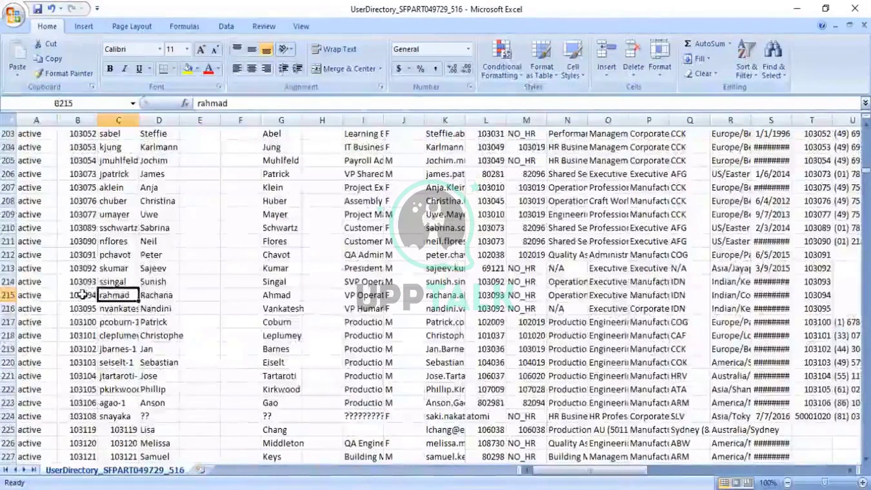
pyautogui.click(81, 295)
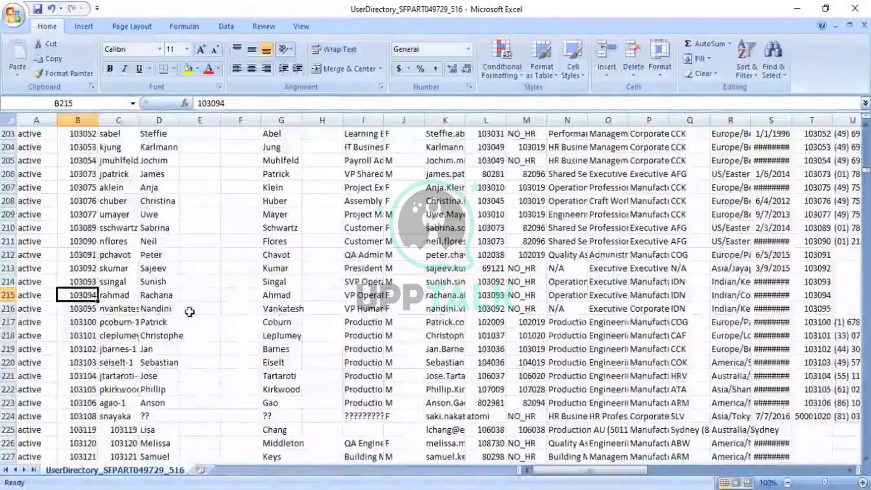
pyautogui.hotkey('ctrl', 'c')
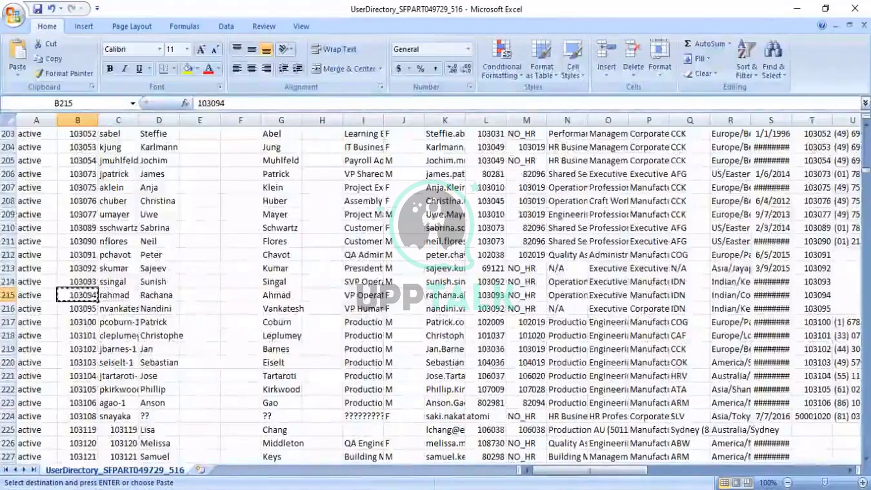
pyautogui.hotkey('ctrl', 'Tab')
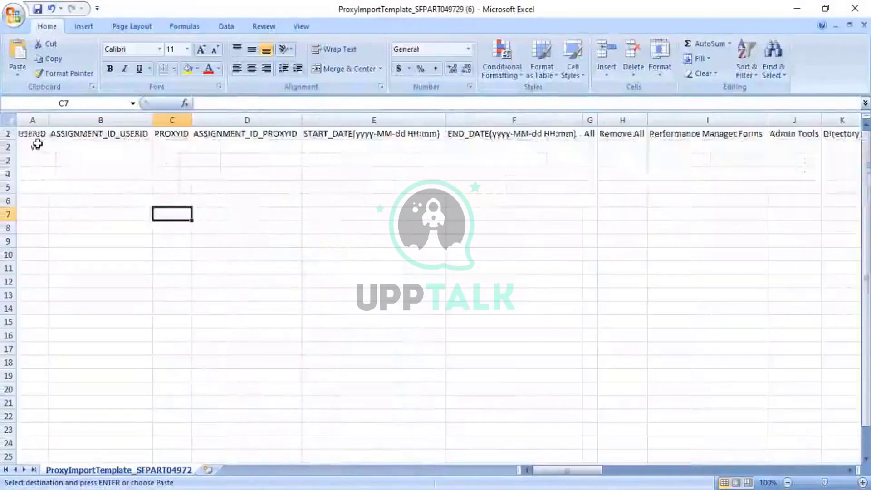
pyautogui.click(37, 146)
pyautogui.hotkey('ctrl', 'v')
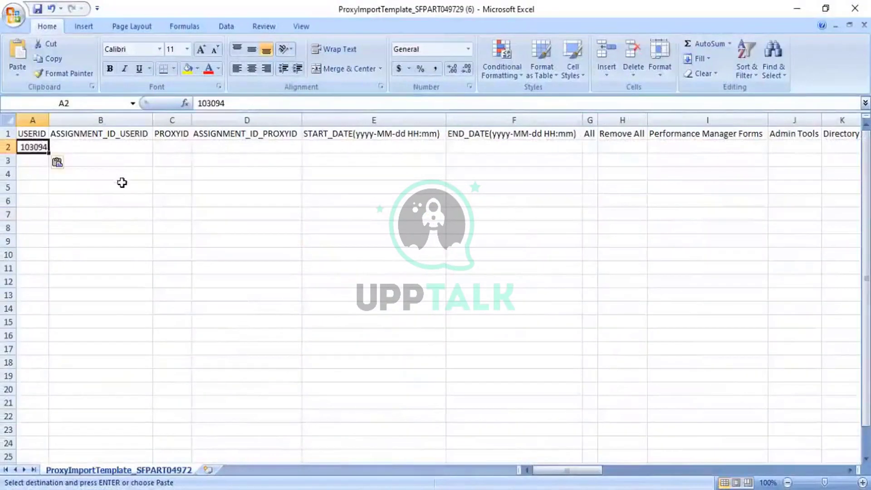
pyautogui.click(180, 138)
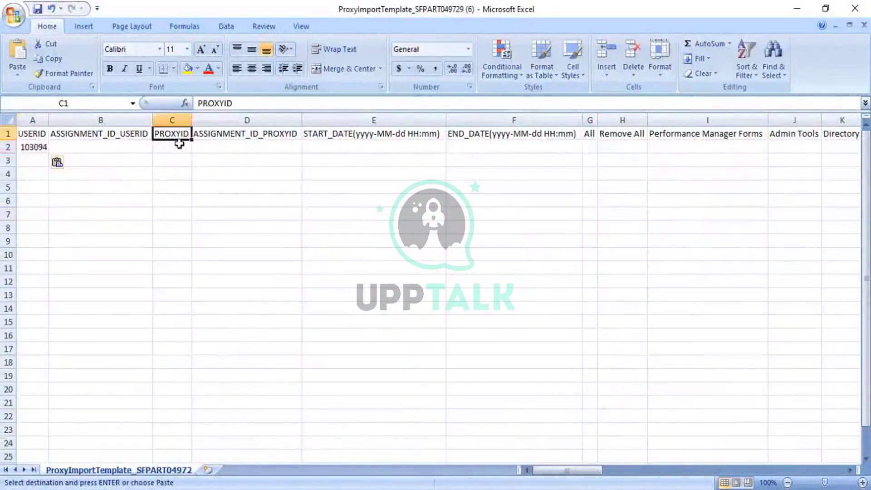
pyautogui.click(179, 144)
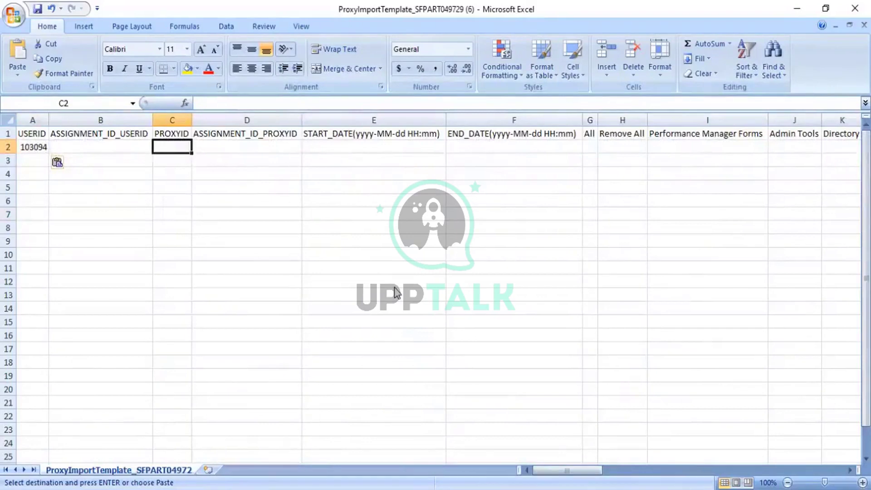
pyautogui.hotkey('alt', 'Tab')
pyautogui.click(83, 307)
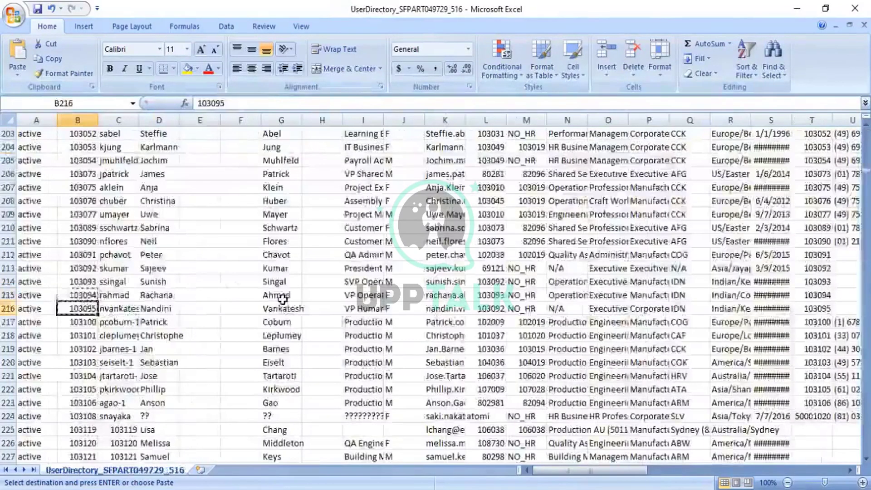
pyautogui.hotkey('ctrl', 'c')
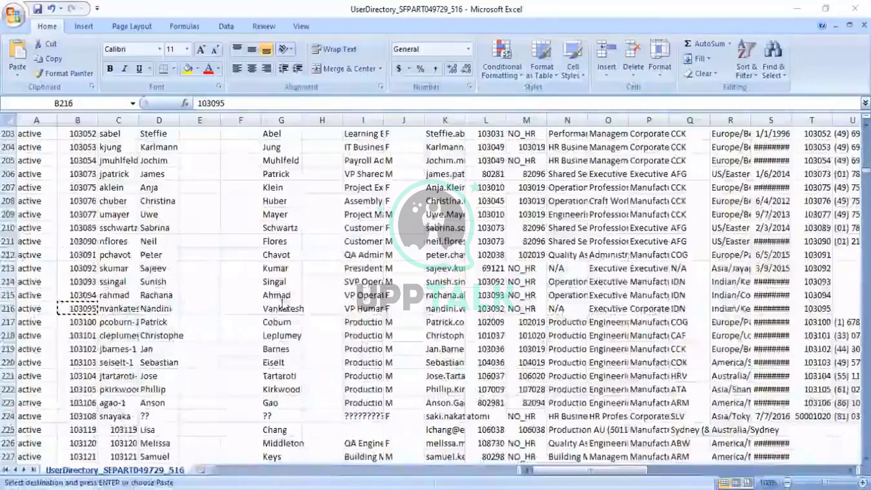
pyautogui.hotkey('ctrl', 'Tab')
pyautogui.hotkey('ctrl', 'v')
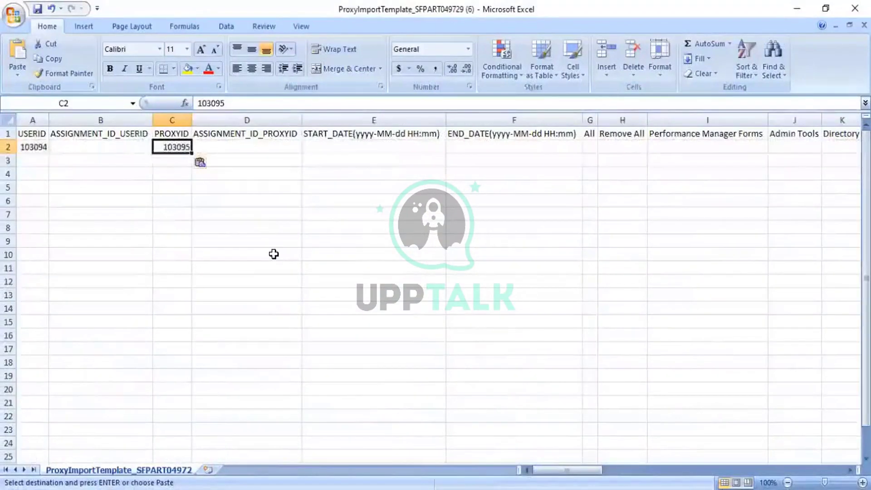
# Enter YES under Admin Tools in row 2, removing the stray YES from All
pyautogui.click(590, 147)
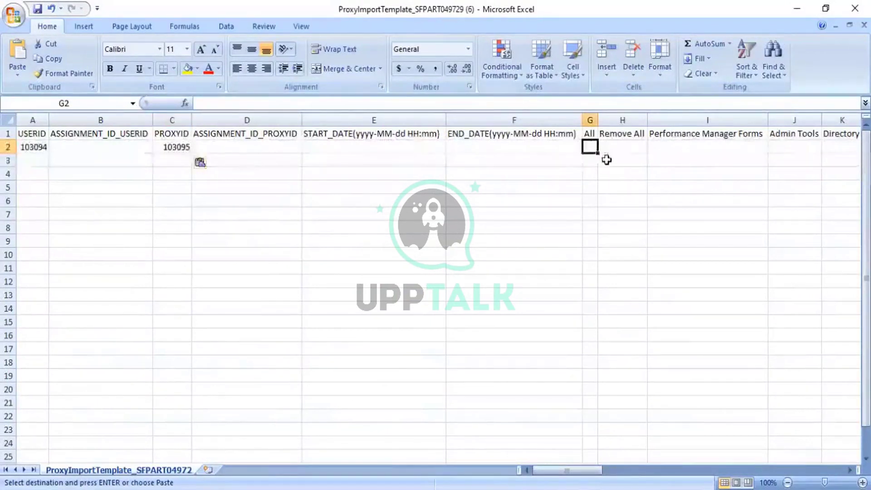
pyautogui.write('YES')
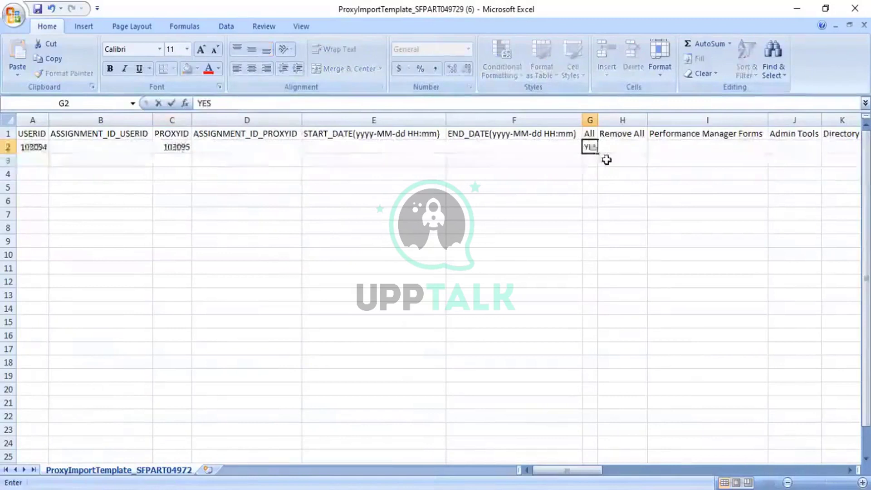
pyautogui.press('BackSpace')
pyautogui.press('BackSpace')
pyautogui.press('BackSpace')
pyautogui.press('Escape')
pyautogui.press('Right')
pyautogui.press('Right')
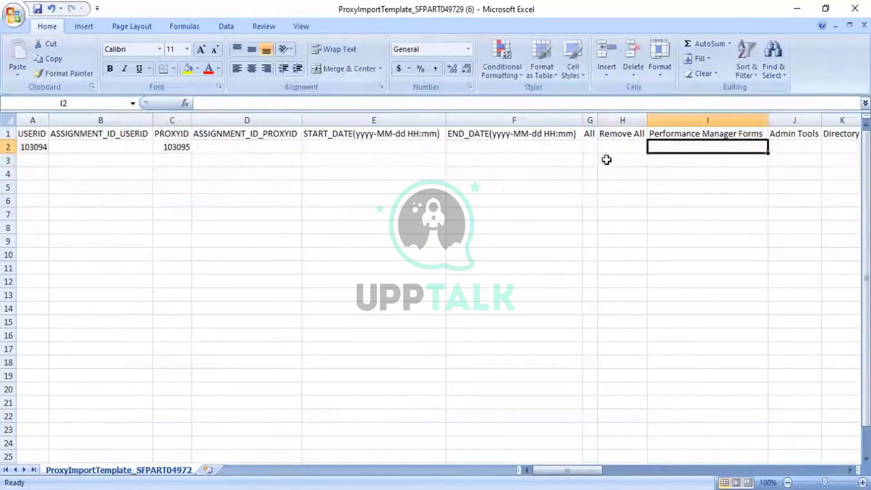
pyautogui.press('Right')
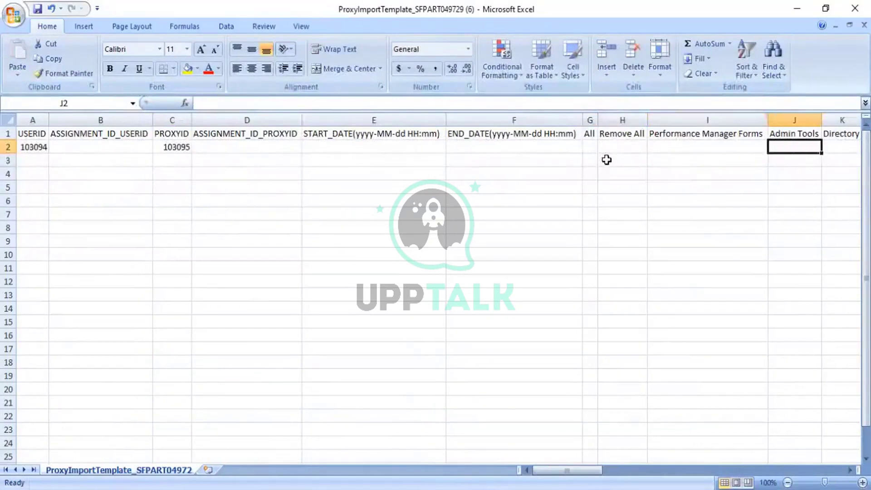
pyautogui.press('Up')
pyautogui.press('Down')
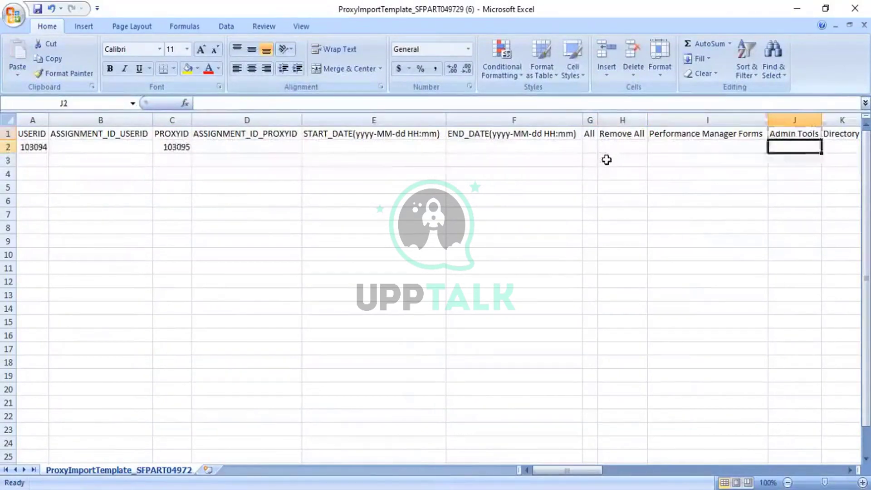
pyautogui.write('YES')
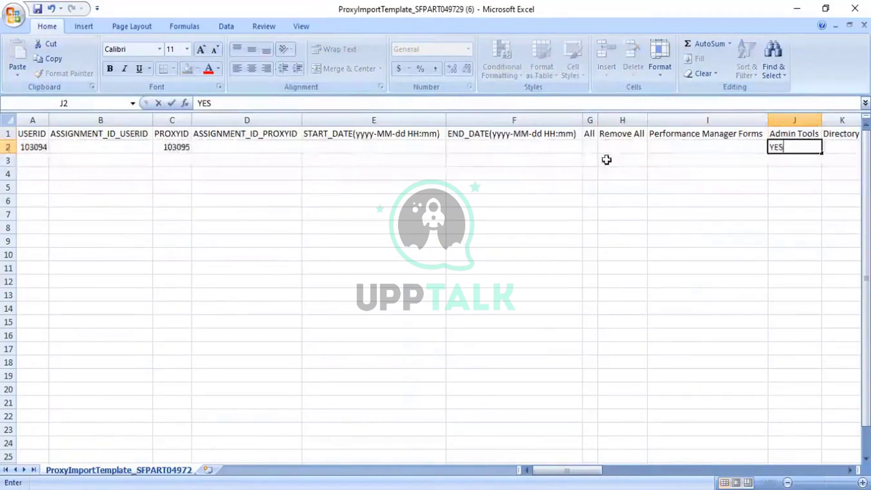
pyautogui.click(554, 329)
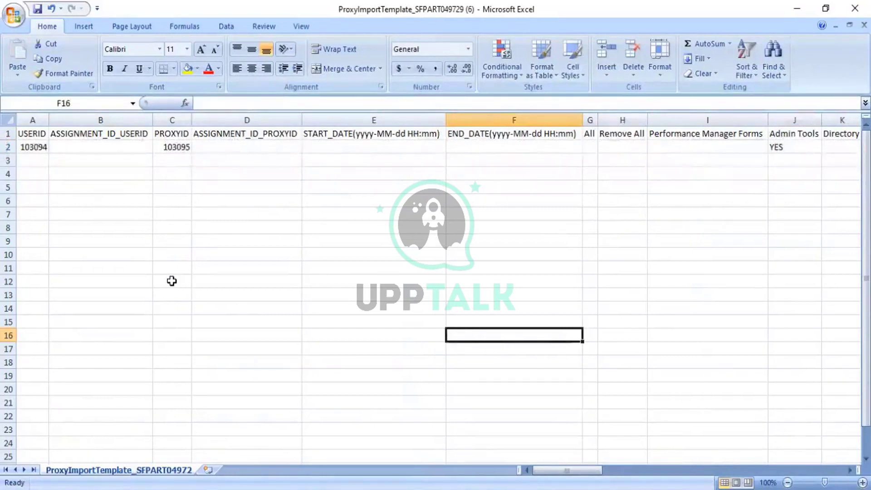
pyautogui.click(277, 280)
# Save the template in CSV format, close it keeping CSV, and minimize Excel
pyautogui.hotkey('ctrl', 's')
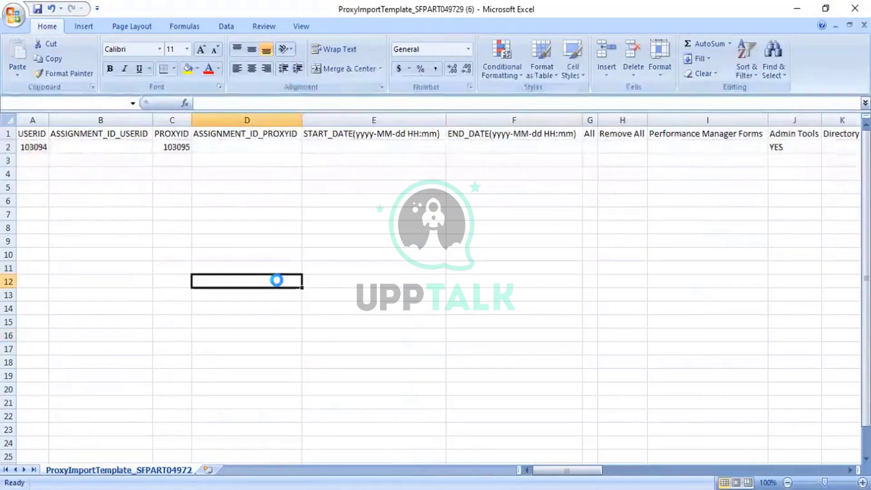
pyautogui.click(397, 303)
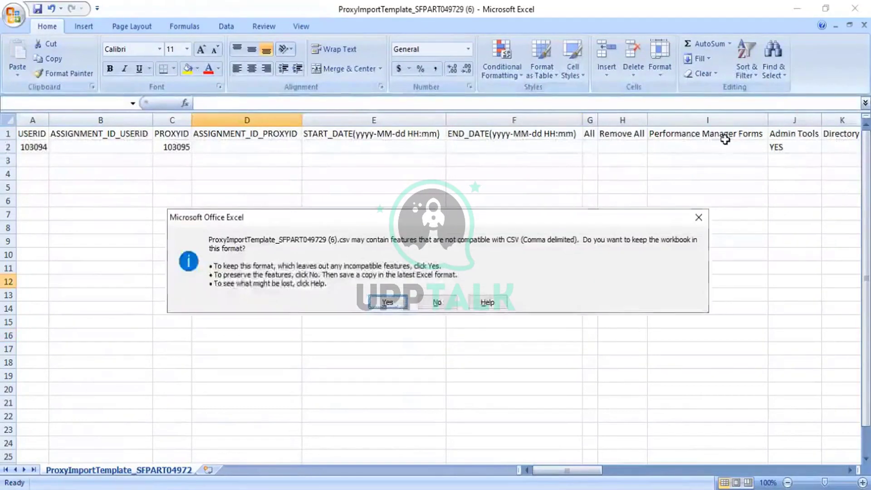
pyautogui.click(864, 25)
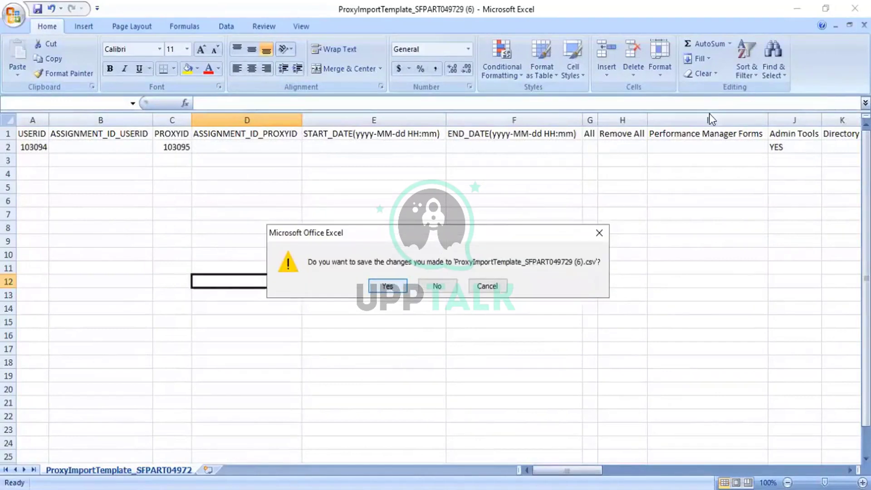
pyautogui.click(388, 286)
pyautogui.click(388, 302)
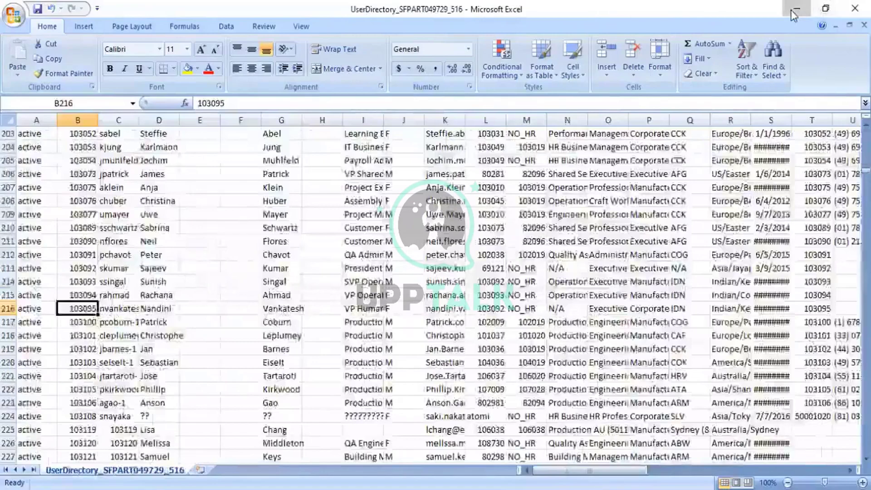
pyautogui.click(791, 11)
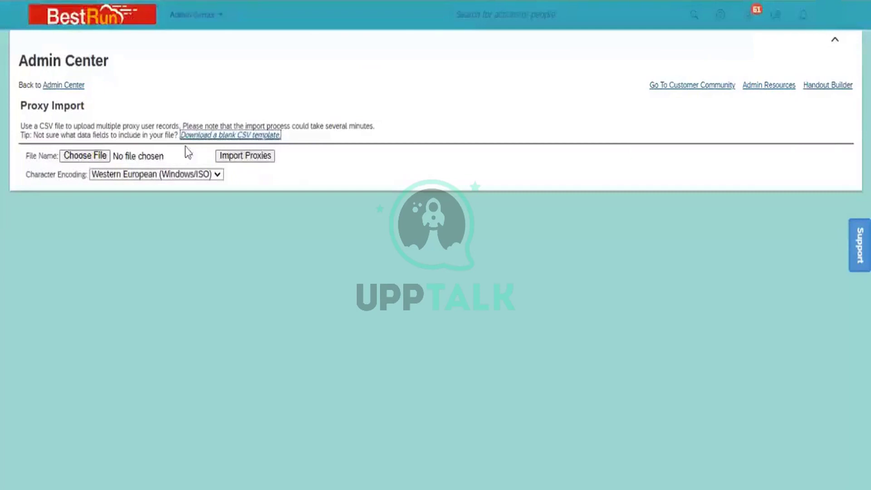
# Choose ProxyImportTemplate_SFPART049729 (6) as the file to upload
pyautogui.click(92, 156)
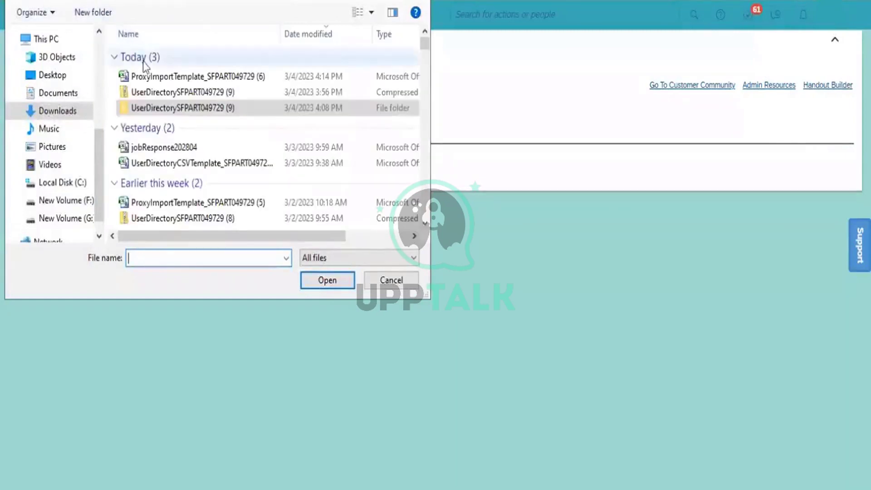
pyautogui.click(176, 78)
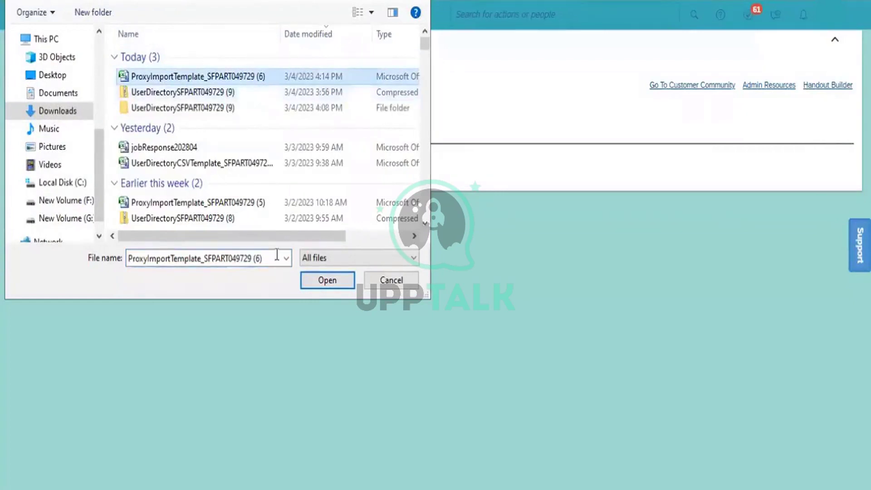
pyautogui.click(328, 281)
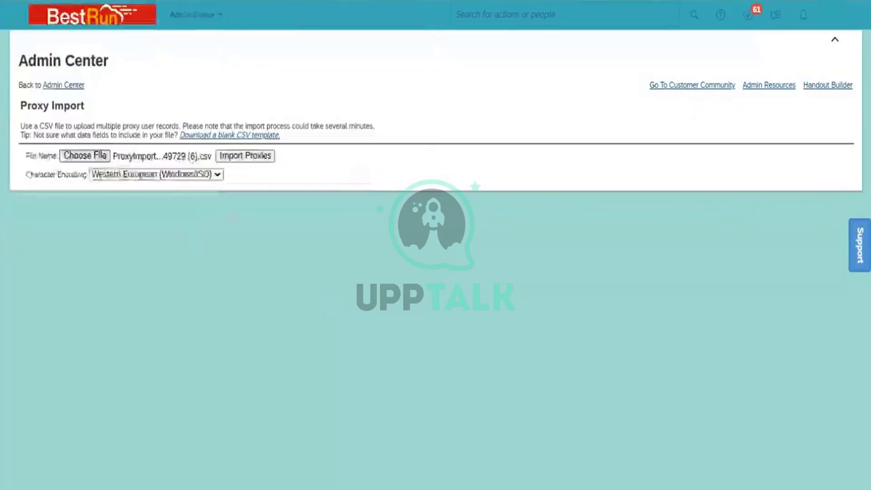
# Set encoding to Unicode (UTF-8), then run Import Proxies and confirm
pyautogui.click(201, 177)
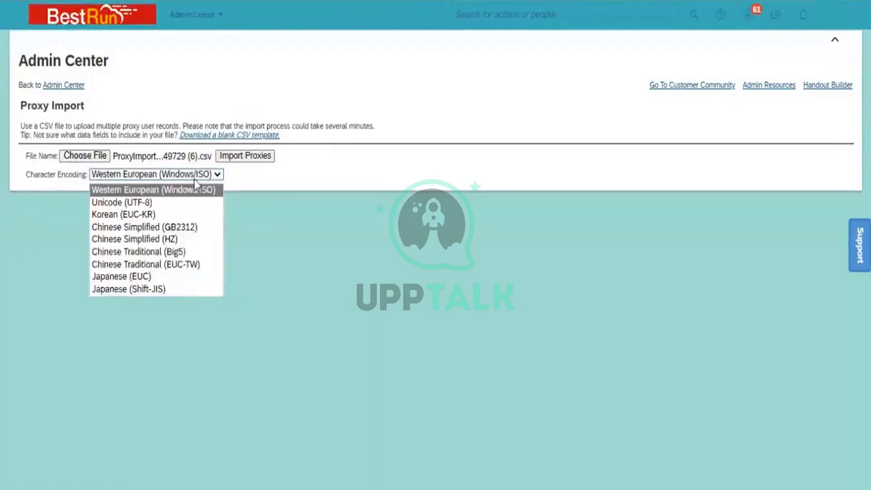
pyautogui.click(177, 208)
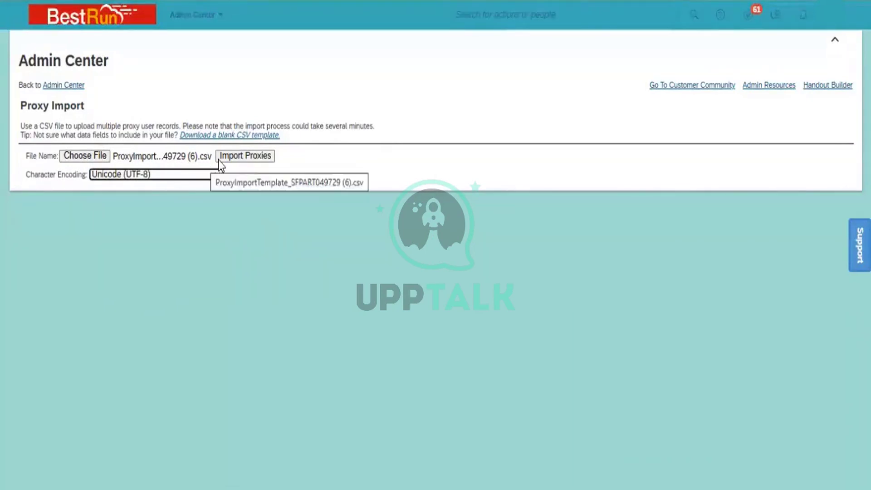
pyautogui.click(236, 157)
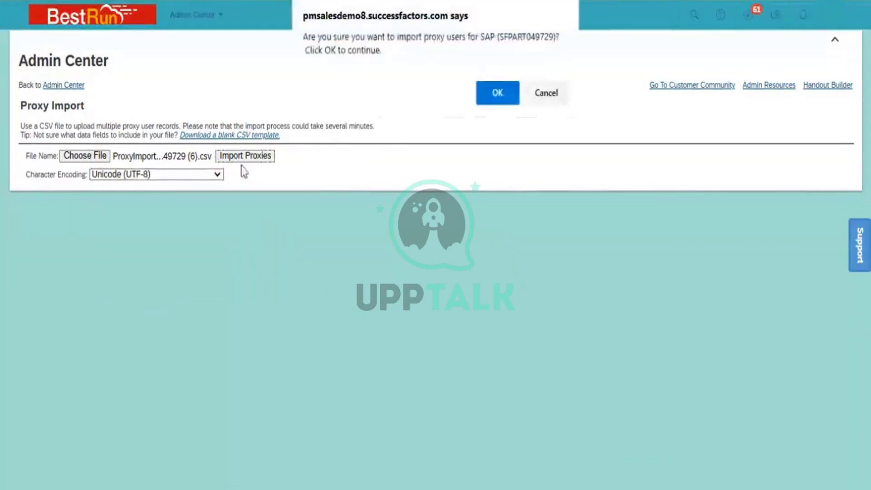
pyautogui.click(490, 104)
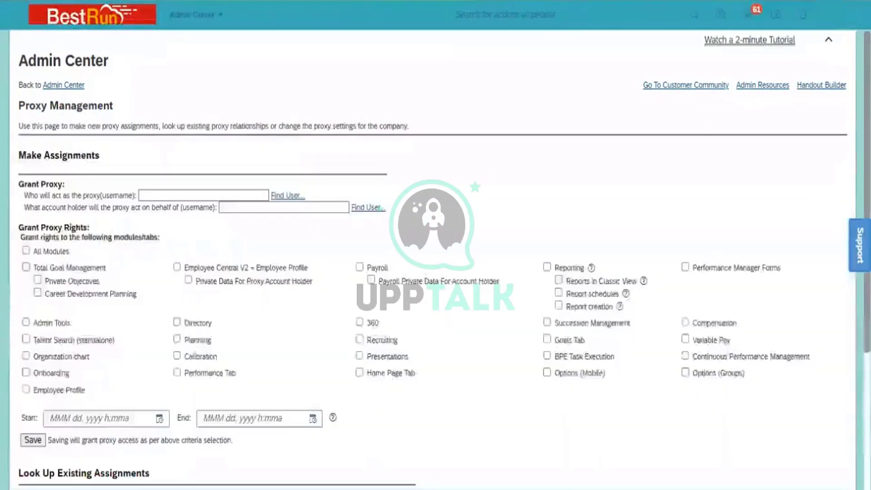
pyautogui.click(465, 18)
pyautogui.write('PROXY')
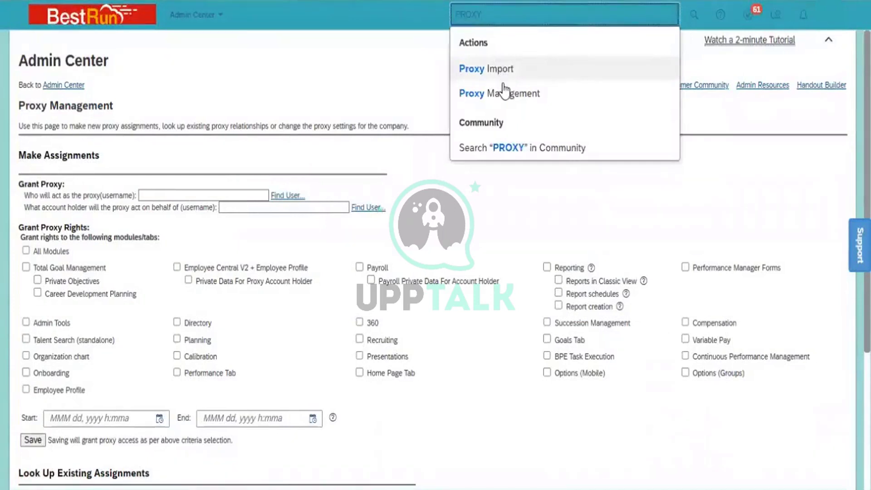
pyautogui.click(502, 100)
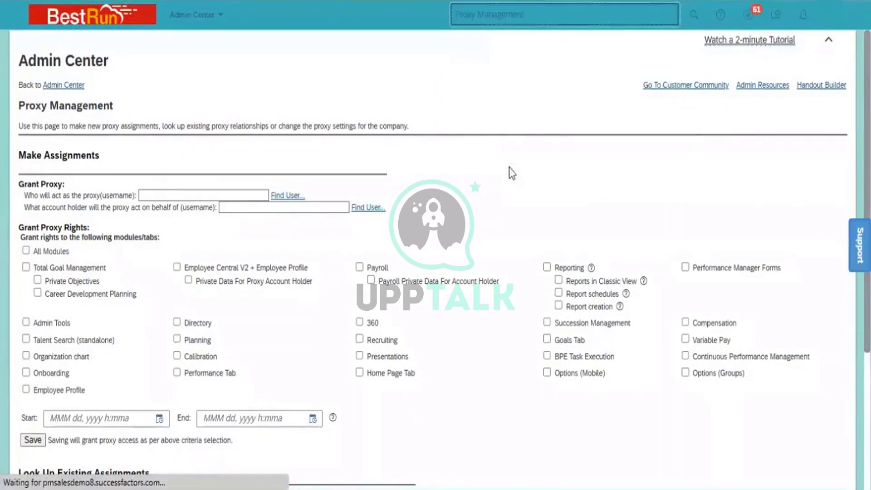